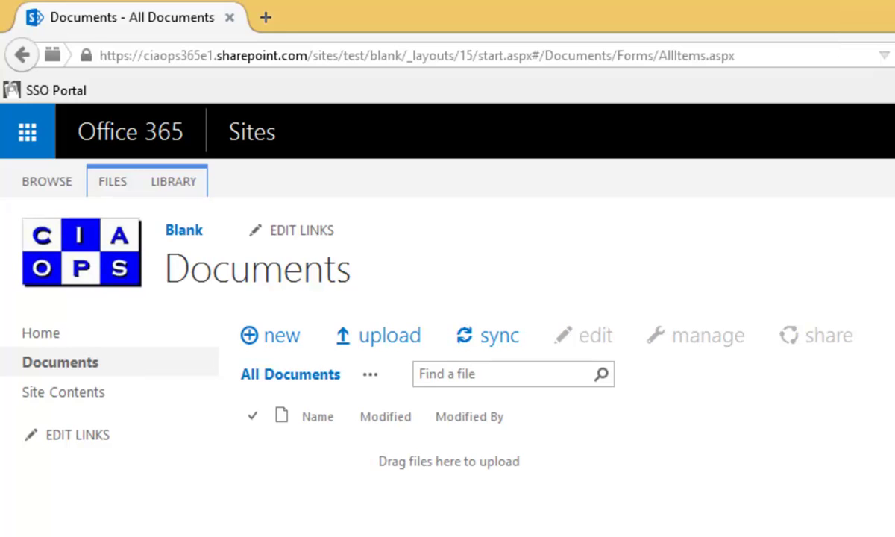
# Upload 0 - general index.docx, 20120627 - Desktop to Cloud - Copy.pptx, gmail_tips.pdf and Hello World.docx from the download folder to the Documents library
pyautogui.hotkey('alt', 'Tab')
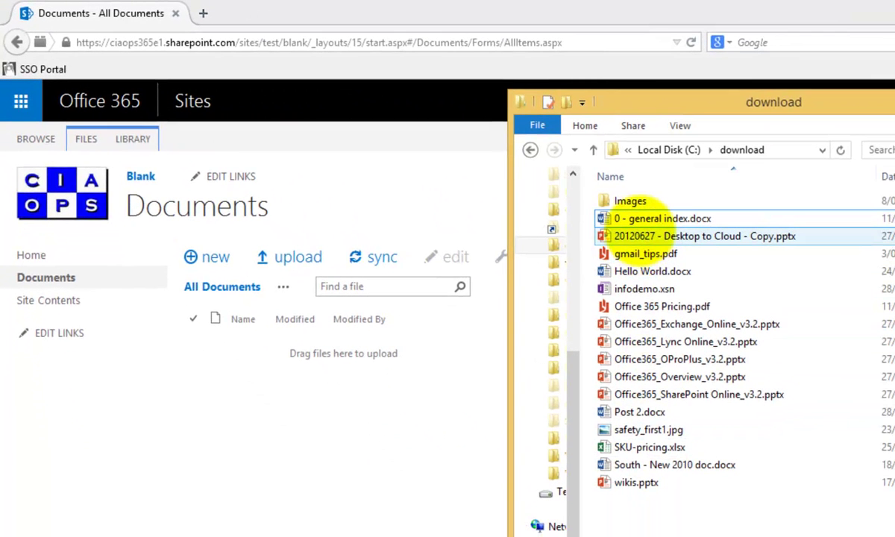
pyautogui.click(645, 218)
pyautogui.keyDown('shift'); pyautogui.click(647, 234); pyautogui.keyUp('shift')
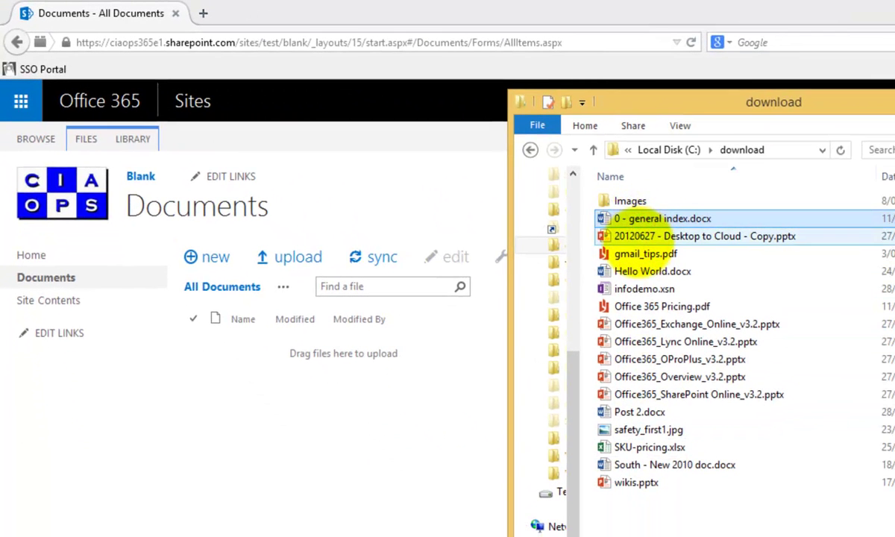
pyautogui.keyDown('ctrl'); pyautogui.click(644, 273); pyautogui.keyUp('ctrl')
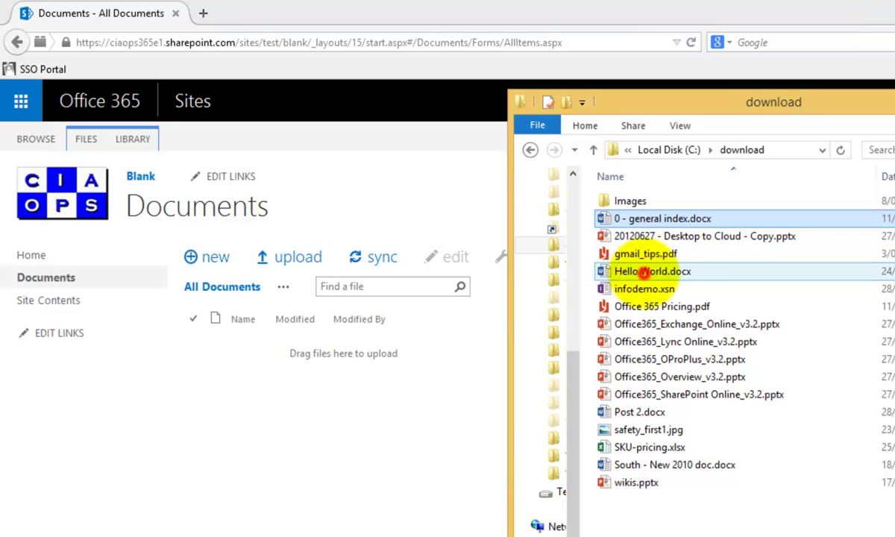
pyautogui.moveTo(633, 253); pyautogui.dragTo(319, 344)
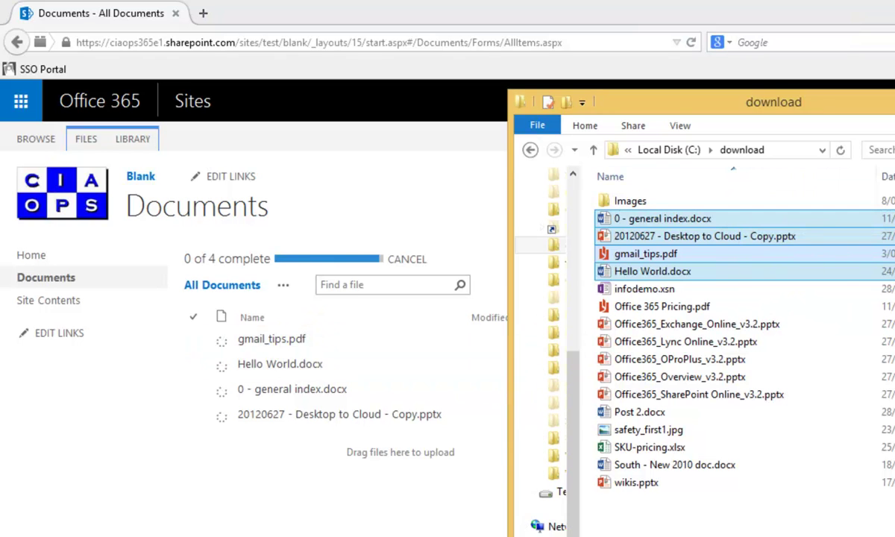
pyautogui.click(818, 529)
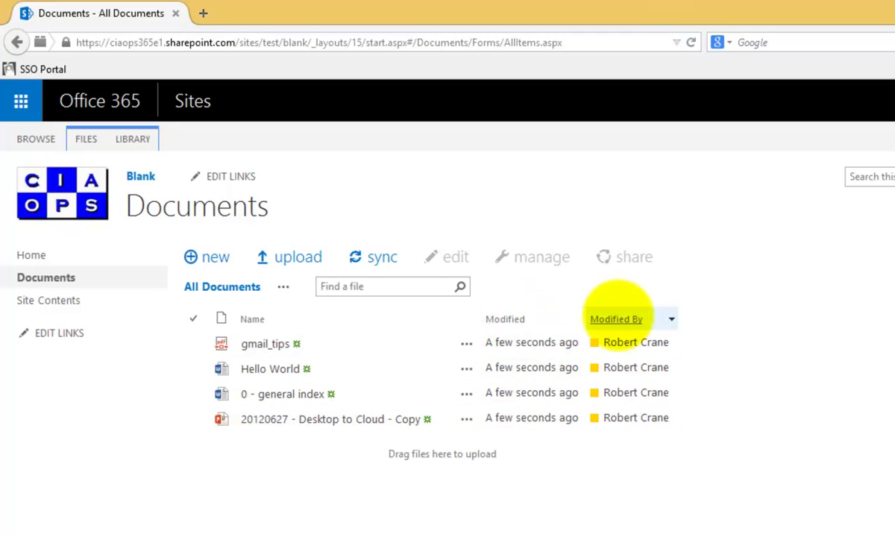
# Select the Hello World document in the library and open its properties
pyautogui.click(270, 369)
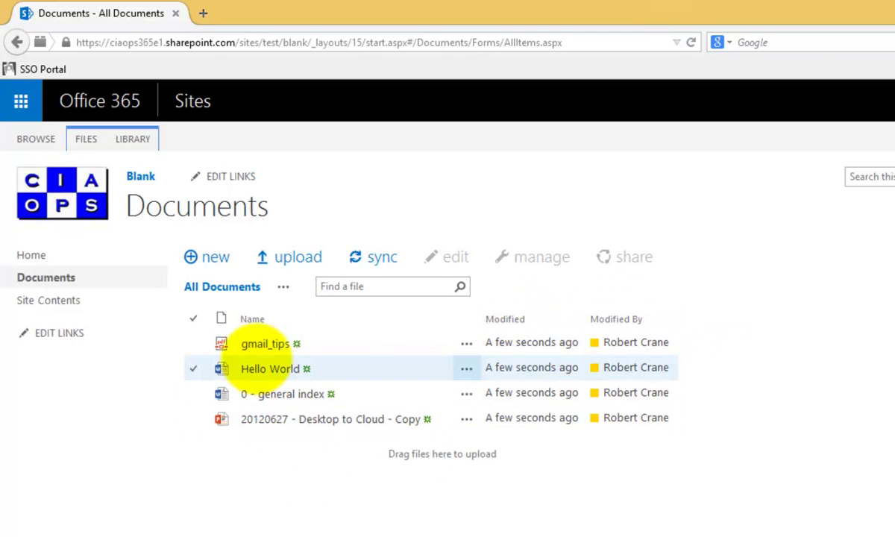
pyautogui.click(217, 344)
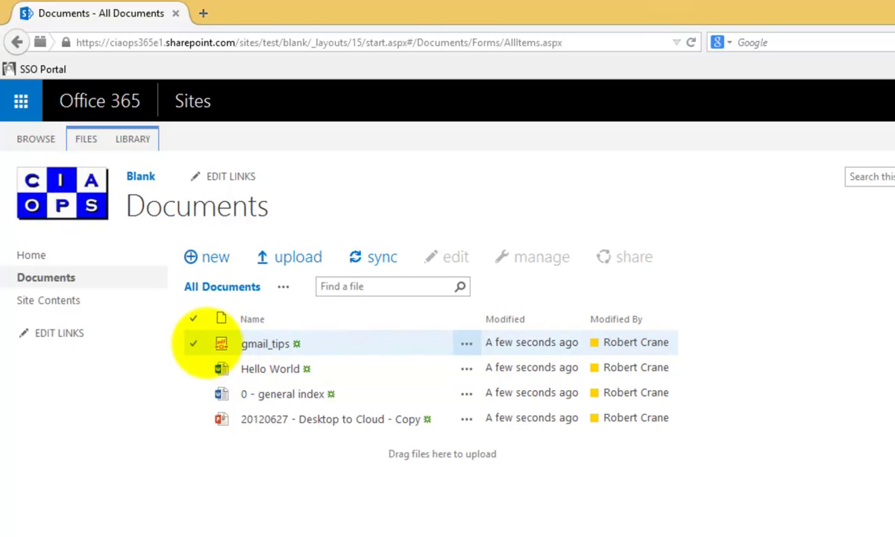
pyautogui.click(217, 368)
pyautogui.click(188, 368)
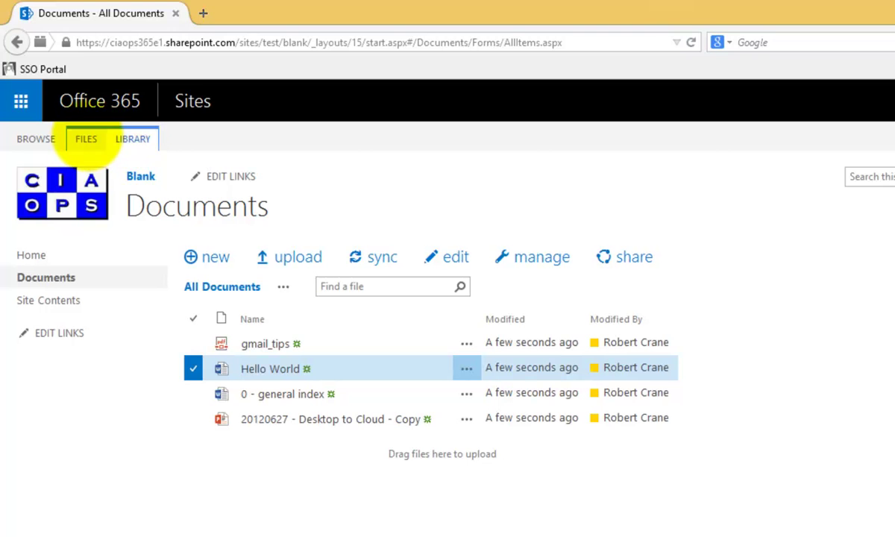
pyautogui.click(87, 139)
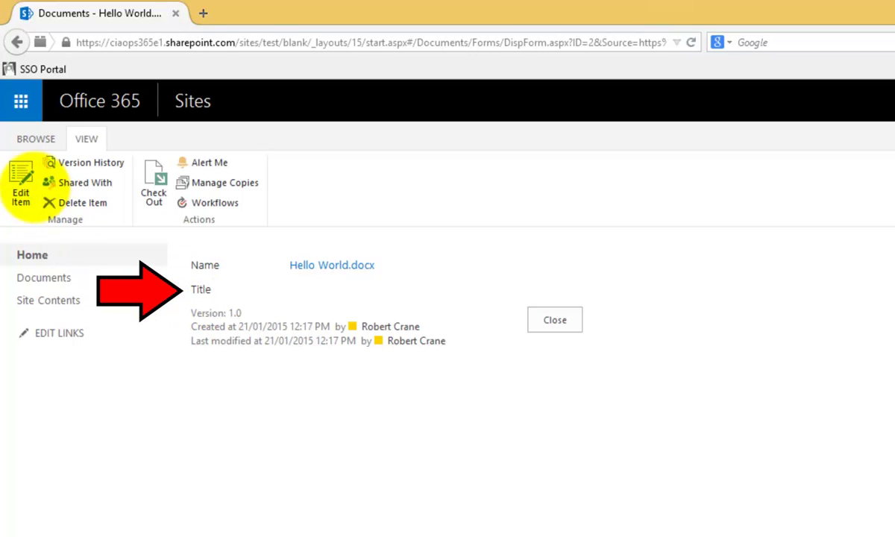
# Edit the document's properties to set the Title to "Hello World Title" and save them
pyautogui.click(18, 179)
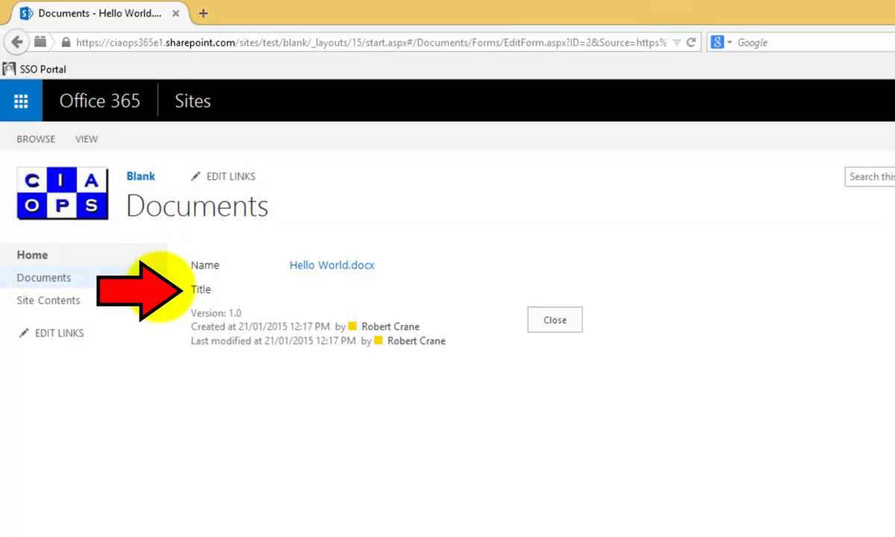
pyautogui.click(302, 296)
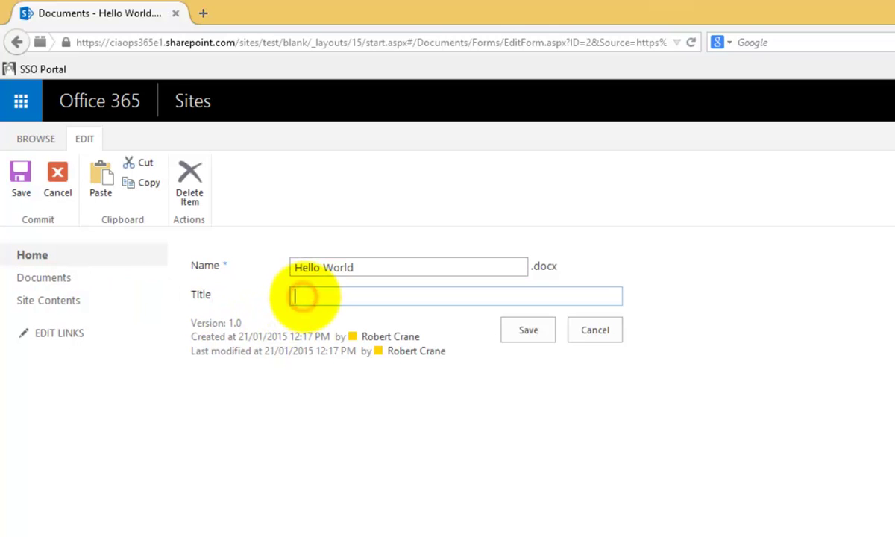
pyautogui.write('Hello Worlf')
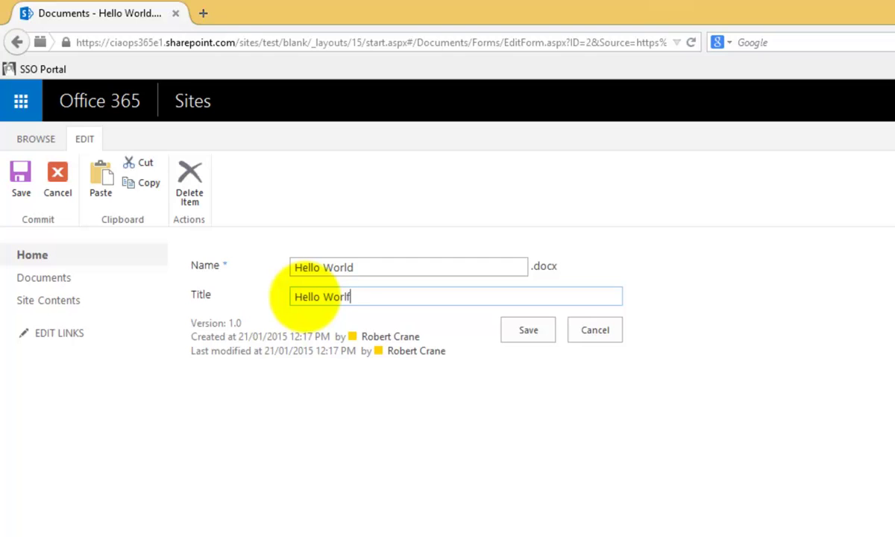
pyautogui.press('BackSpace')
pyautogui.write('d Title')
pyautogui.click(523, 330)
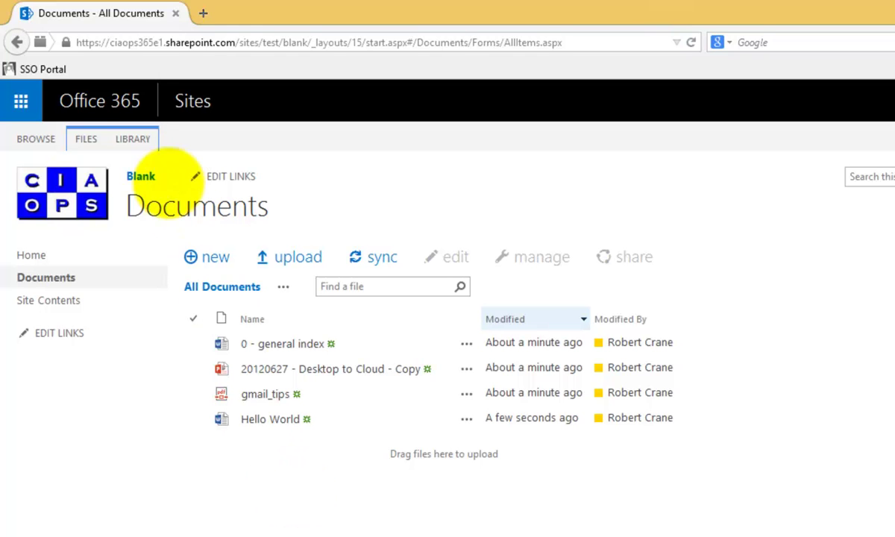
# Start a new library view based on the existing All Documents view and name it "View 1"
pyautogui.click(139, 141)
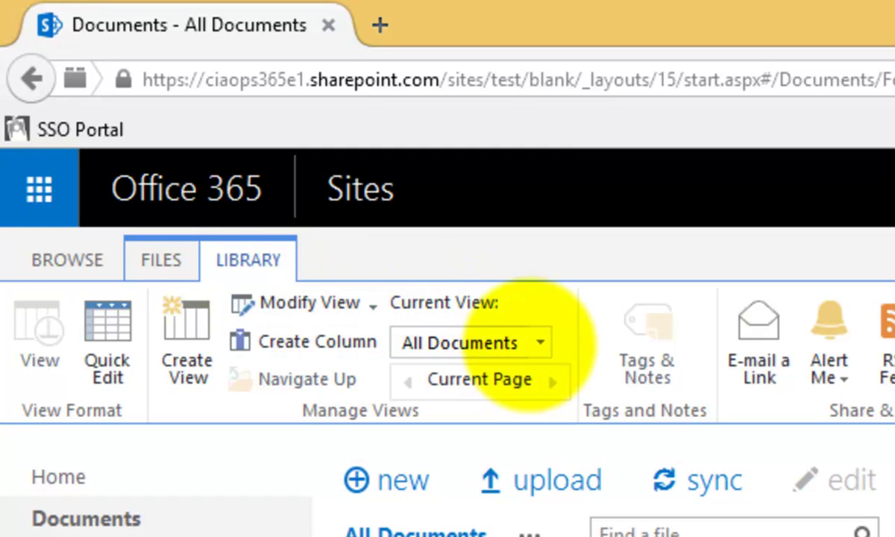
pyautogui.click(540, 343)
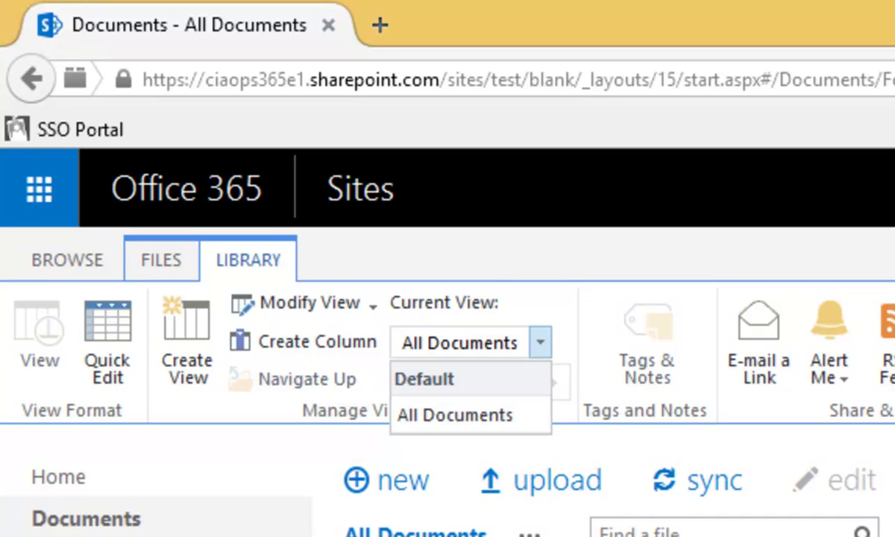
pyautogui.press('Escape')
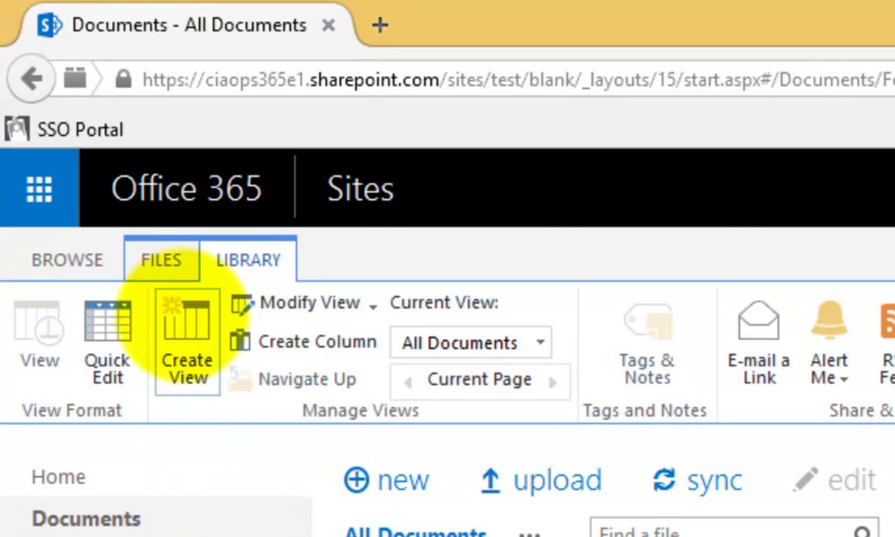
pyautogui.click(187, 339)
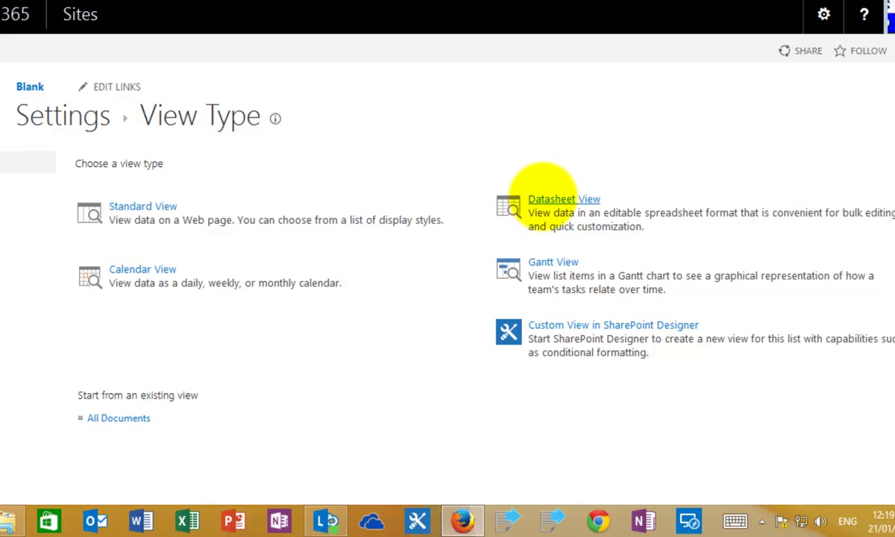
pyautogui.click(589, 326)
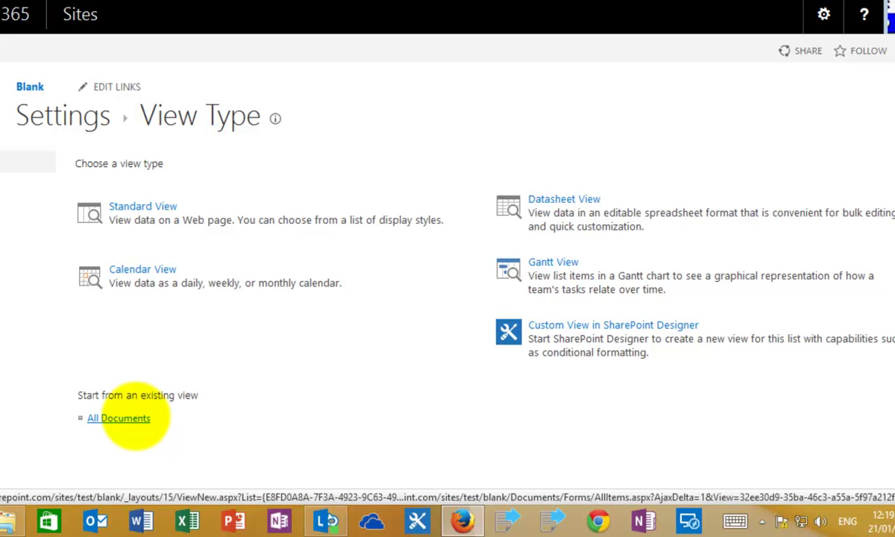
pyautogui.click(127, 418)
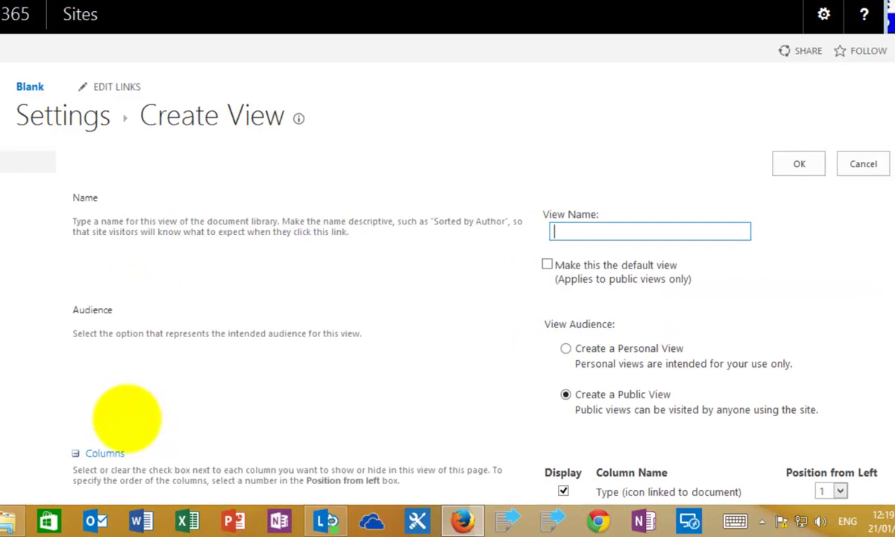
pyautogui.click(585, 233)
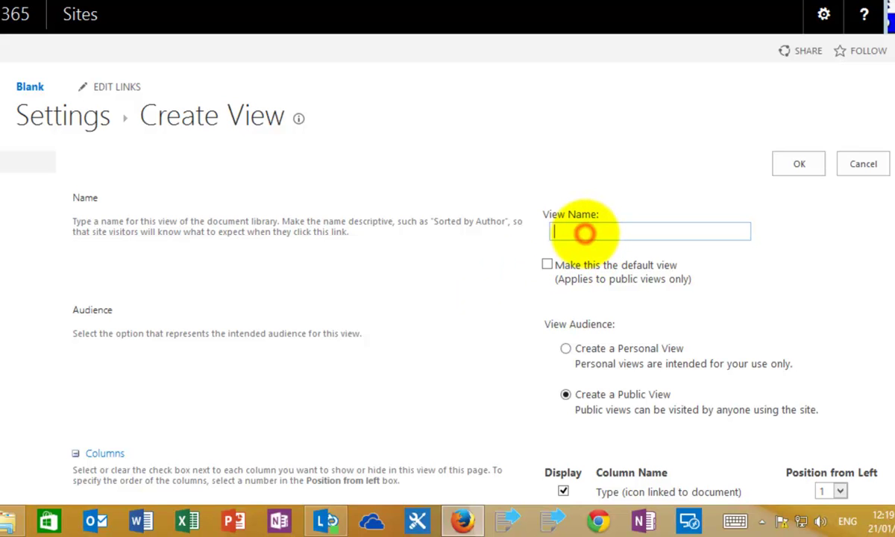
pyautogui.write('View 1')
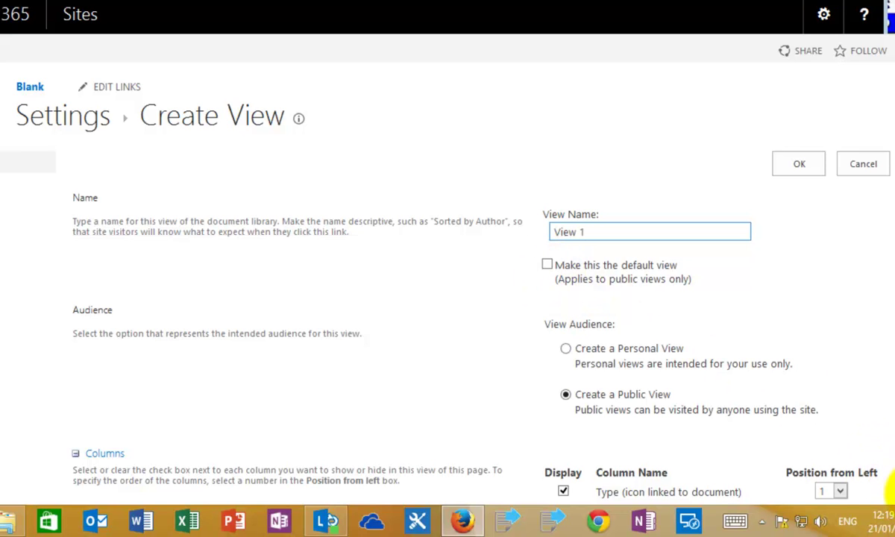
# Remove the Modified and Modified By columns from the new view and add the Title column
pyautogui.scroll(-2, 885, 489)
pyautogui.scroll(-2, 889, 489)
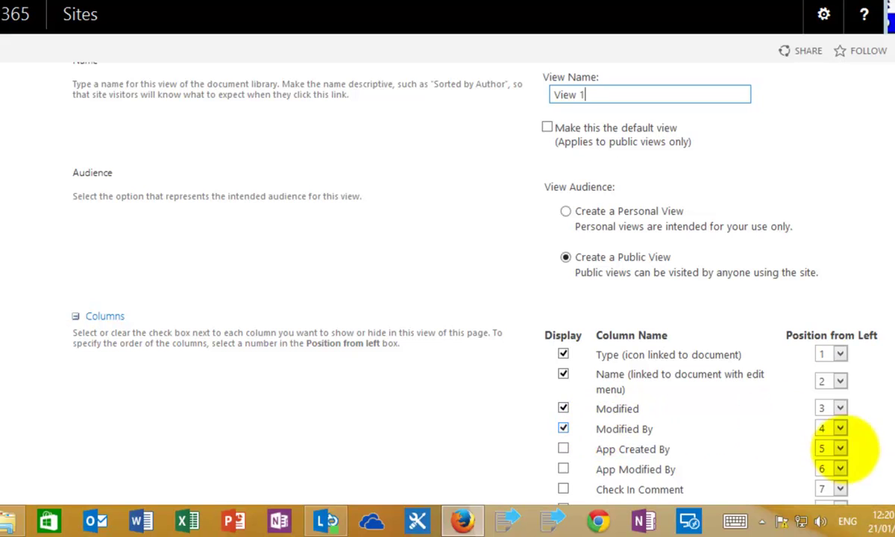
pyautogui.scroll(-2, 891, 492)
pyautogui.scroll(-3, 890, 492)
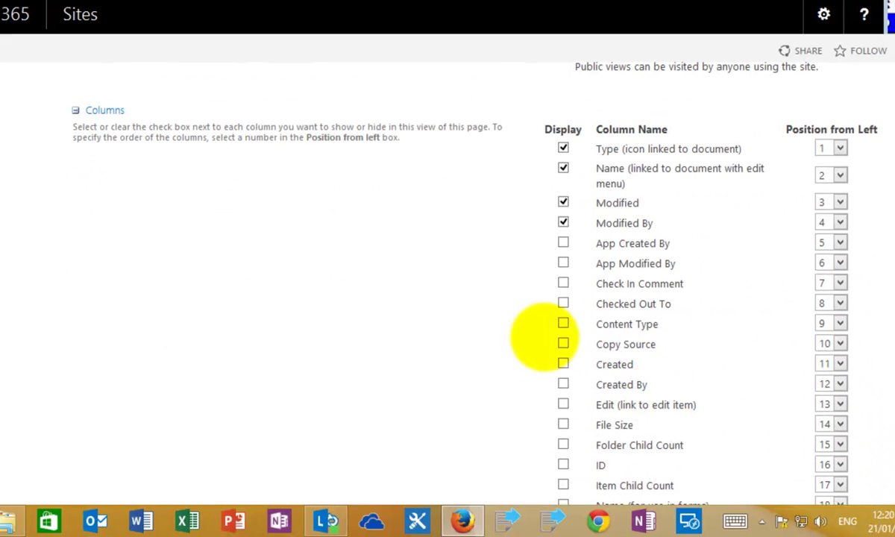
pyautogui.click(563, 202)
pyautogui.click(563, 222)
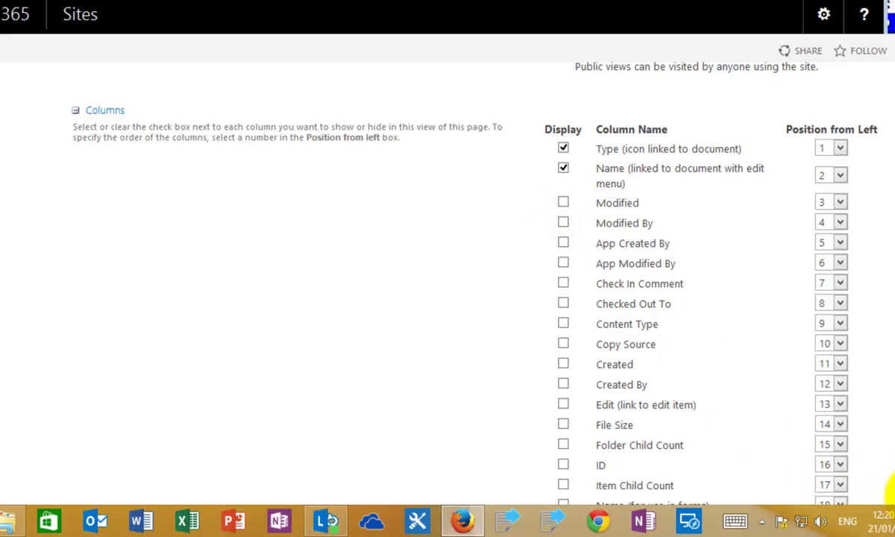
pyautogui.scroll(-4, 891, 492)
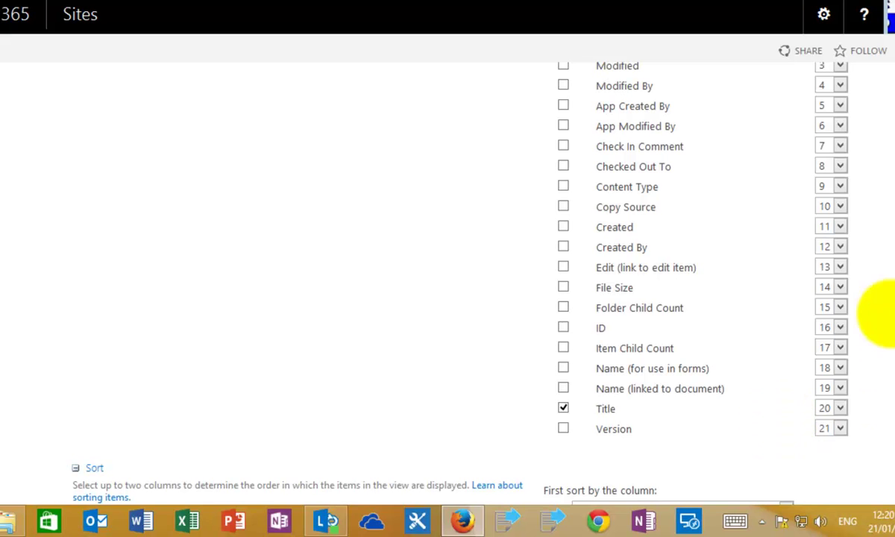
# Set the view's first grouping column to Type (icon linked to document)
pyautogui.scroll(5, 890, 228)
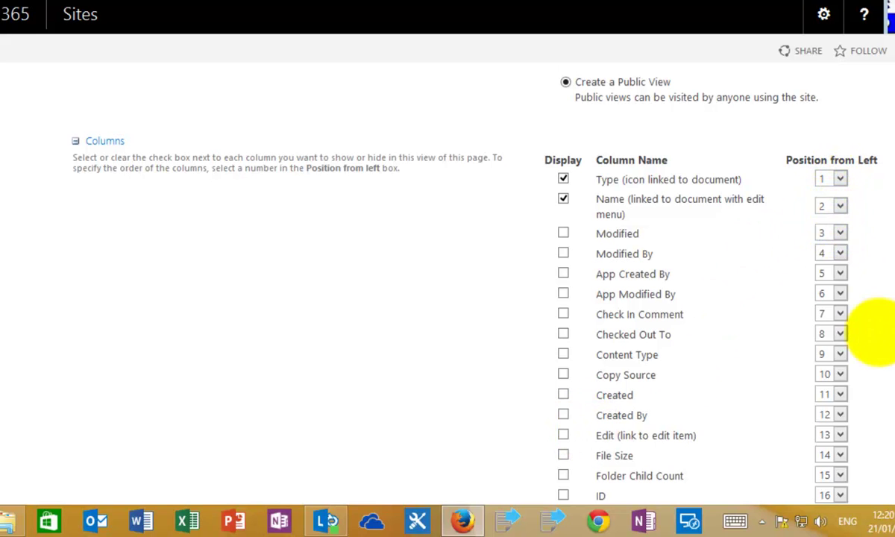
pyautogui.scroll(-8, 892, 492)
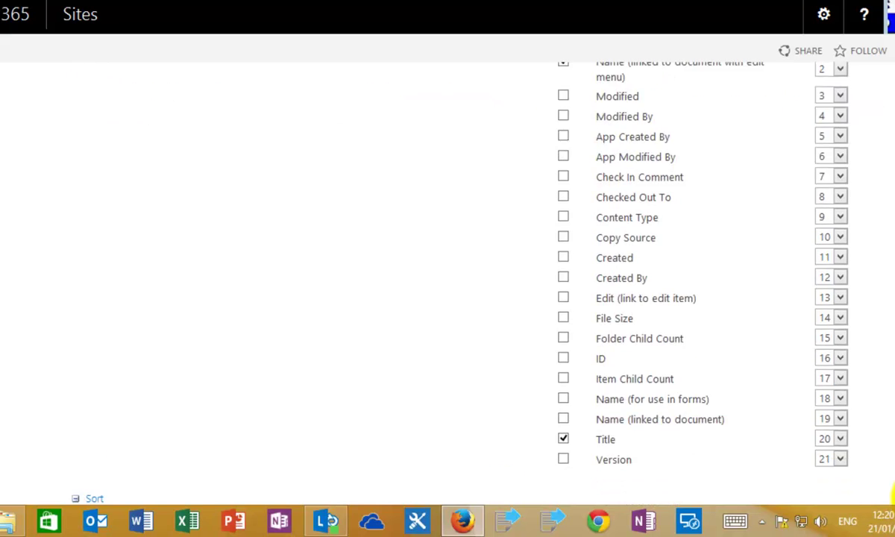
pyautogui.scroll(-2, 891, 492)
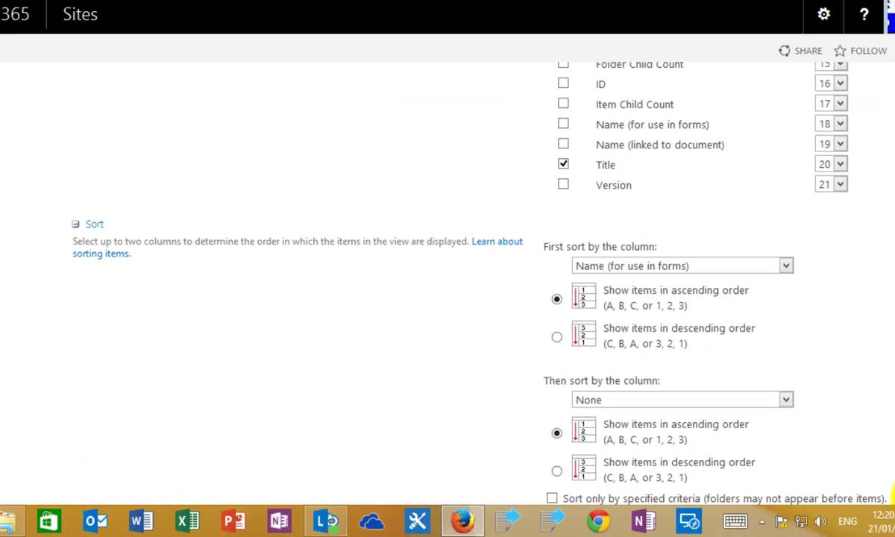
pyautogui.scroll(-2, 891, 496)
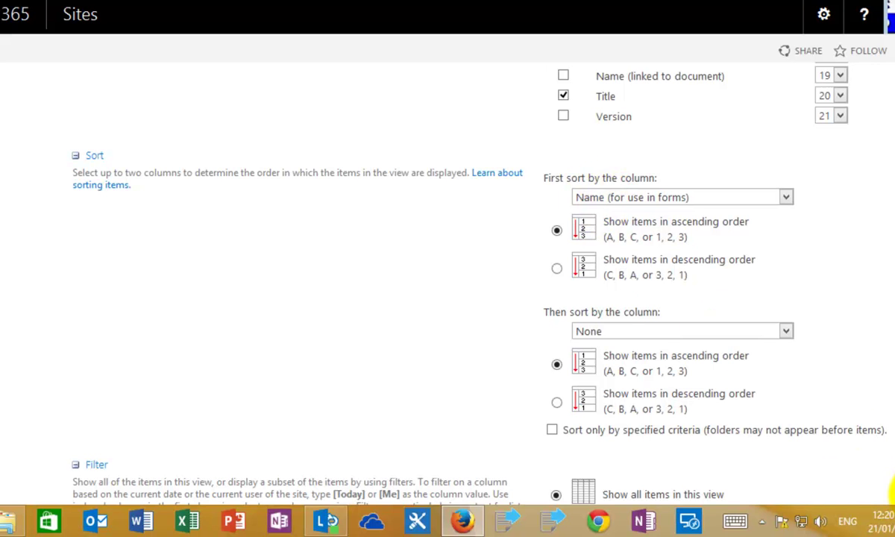
pyautogui.scroll(-8, 891, 492)
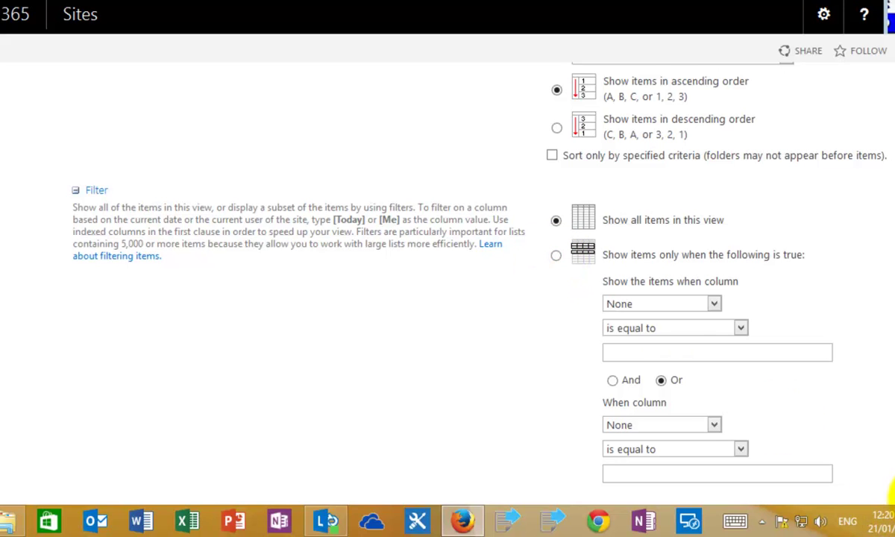
pyautogui.scroll(-6, 892, 494)
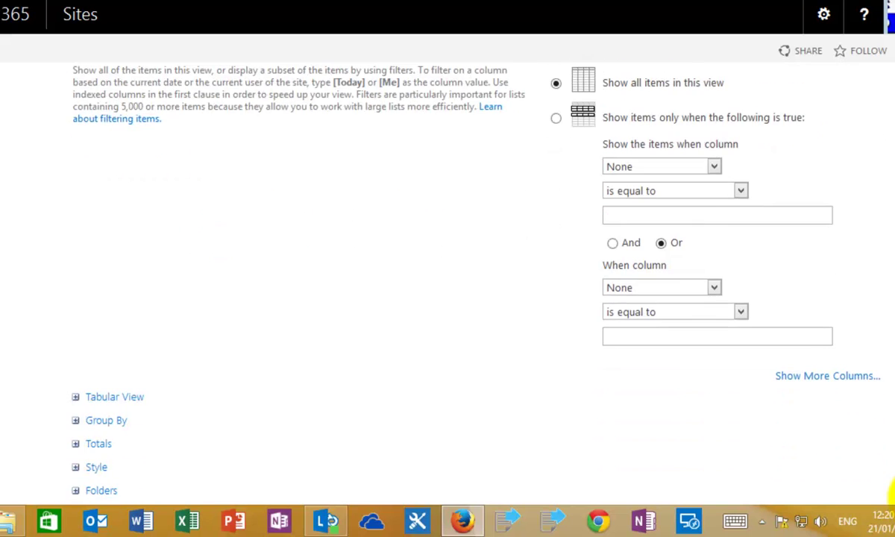
pyautogui.scroll(-2, 891, 494)
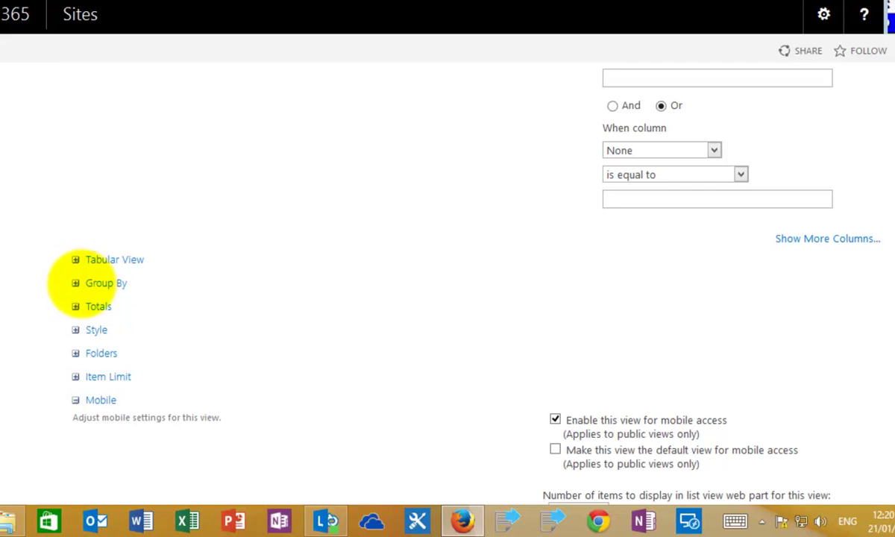
pyautogui.click(76, 283)
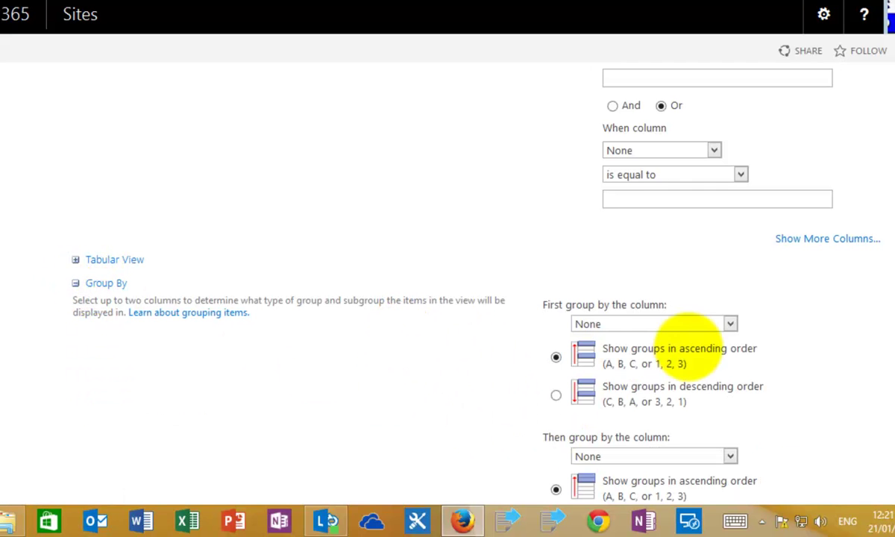
pyautogui.click(730, 323)
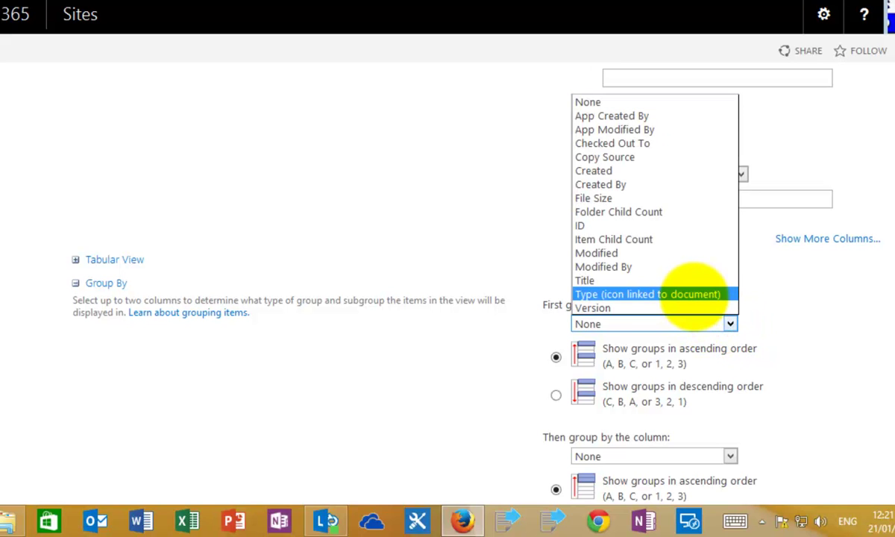
pyautogui.click(693, 295)
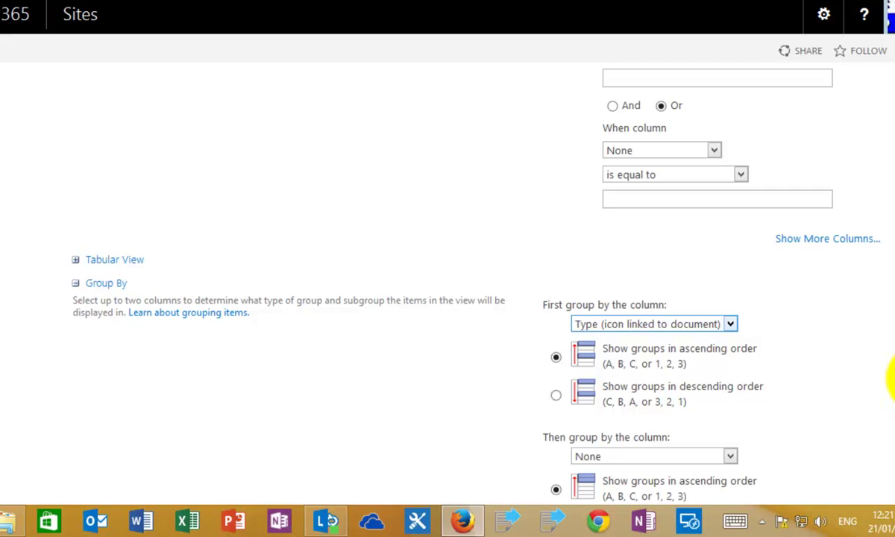
# Set the groupings of View 1 to show expanded by default and save the view with the Default style
pyautogui.scroll(-3, 891, 377)
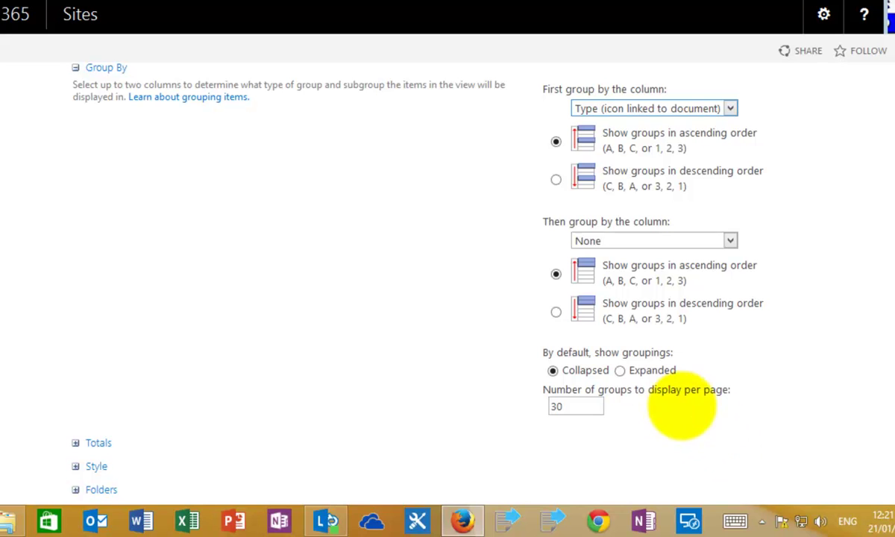
pyautogui.click(620, 371)
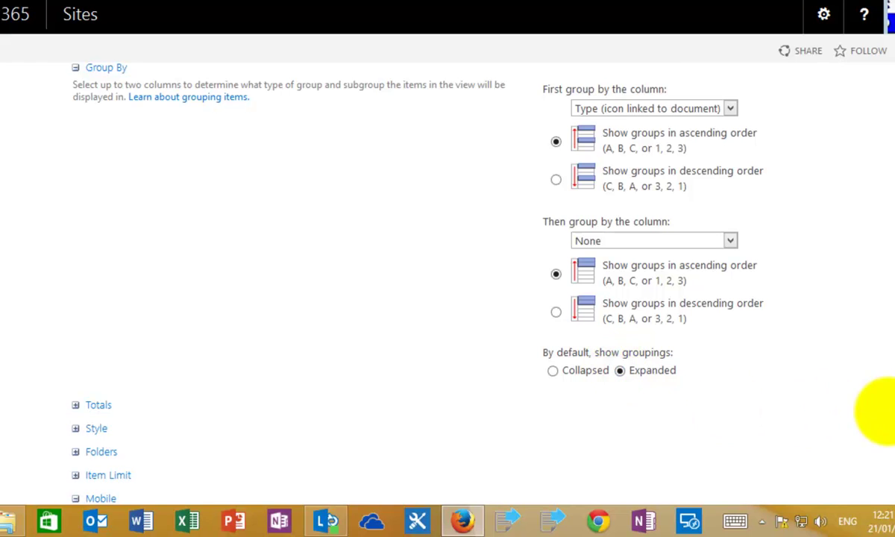
pyautogui.scroll(-4, 892, 431)
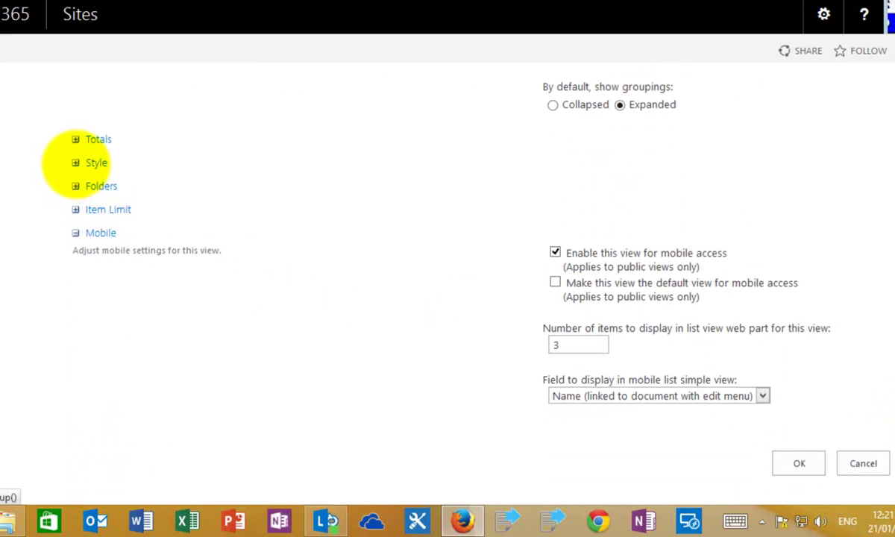
pyautogui.click(76, 163)
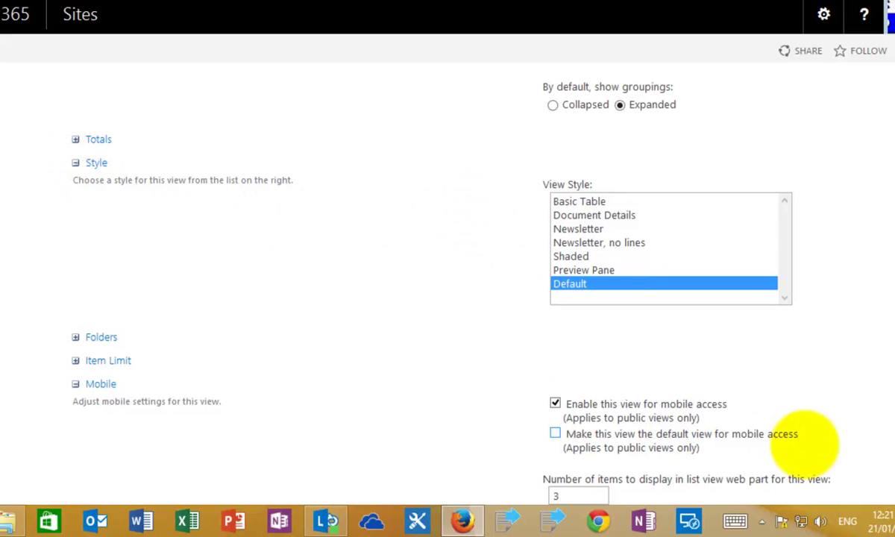
pyautogui.scroll(-3, 892, 466)
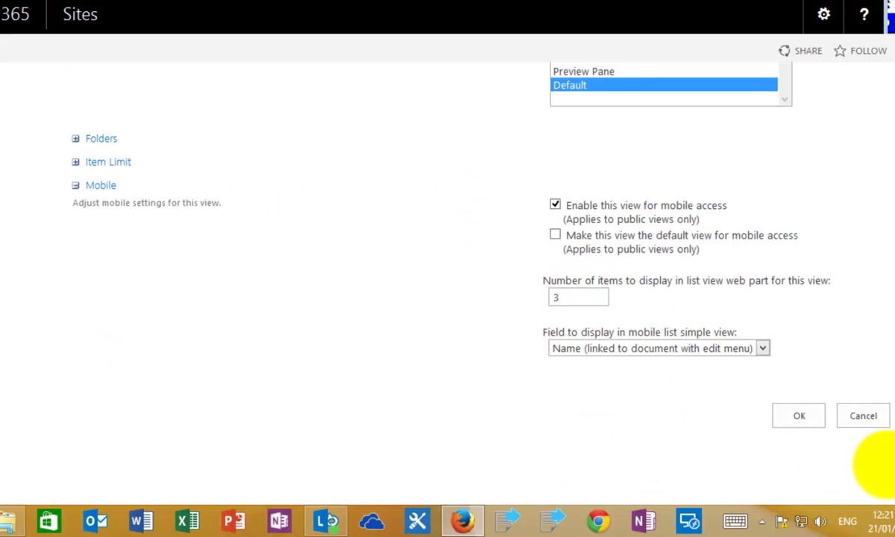
pyautogui.click(787, 415)
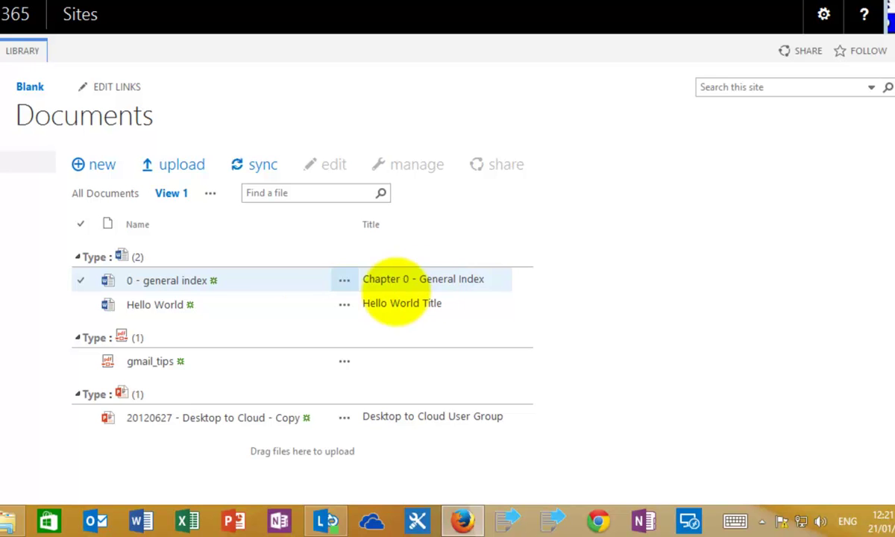
# Examine how View 1 groups the Word, PDF and PowerPoint documents by file type and shows their titles
pyautogui.click(231, 304)
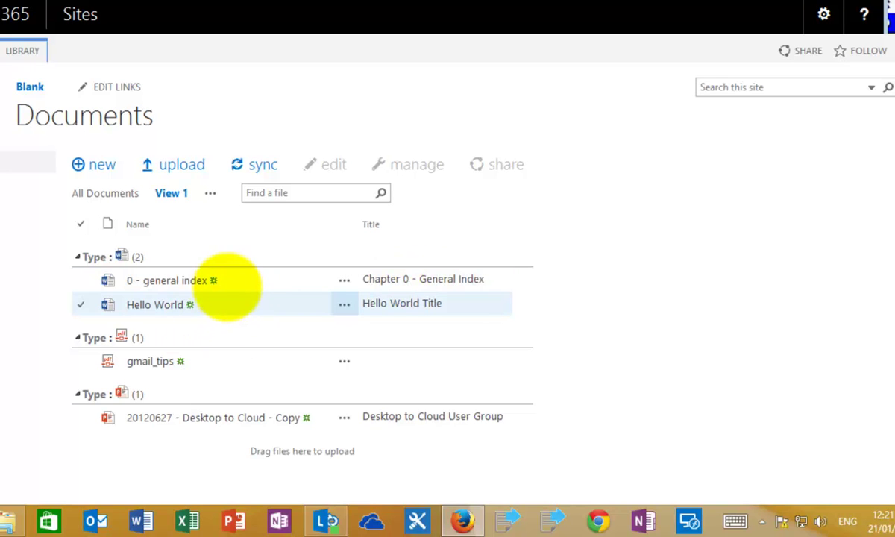
pyautogui.click(216, 280)
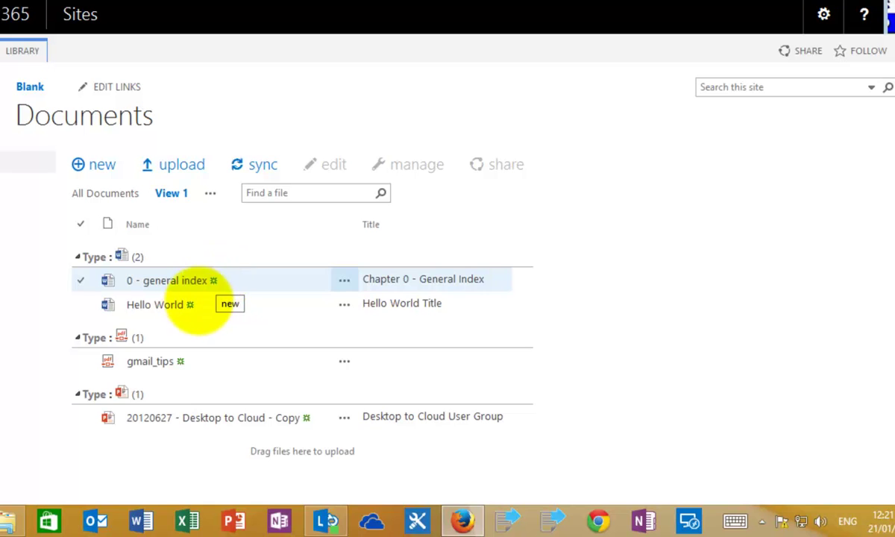
pyautogui.click(192, 300)
pyautogui.click(179, 281)
pyautogui.click(182, 304)
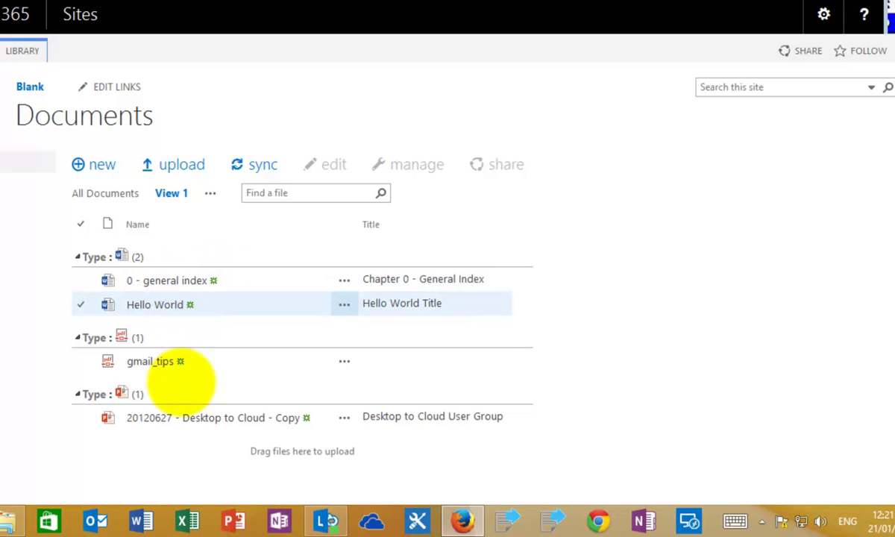
pyautogui.click(176, 367)
pyautogui.click(159, 419)
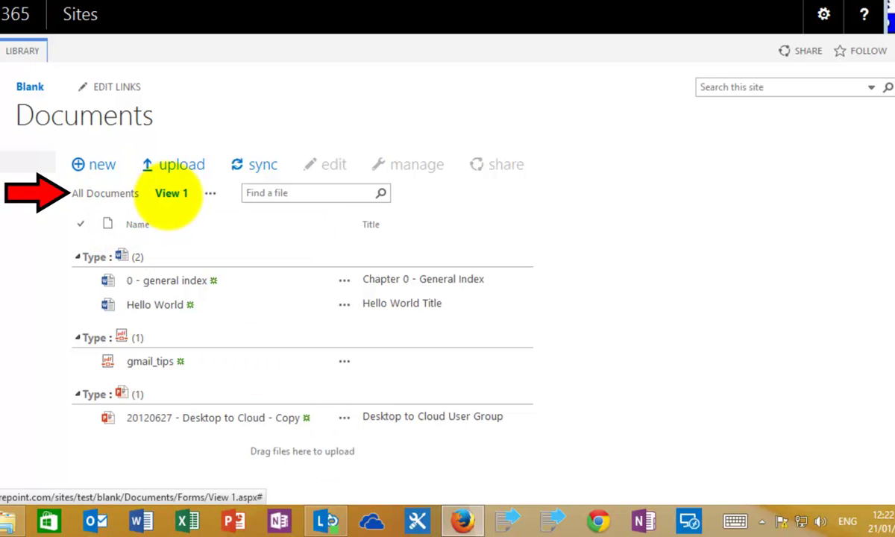
# Switch the library from View 1 to All Documents and back, and finish on the All Documents view
pyautogui.click(105, 193)
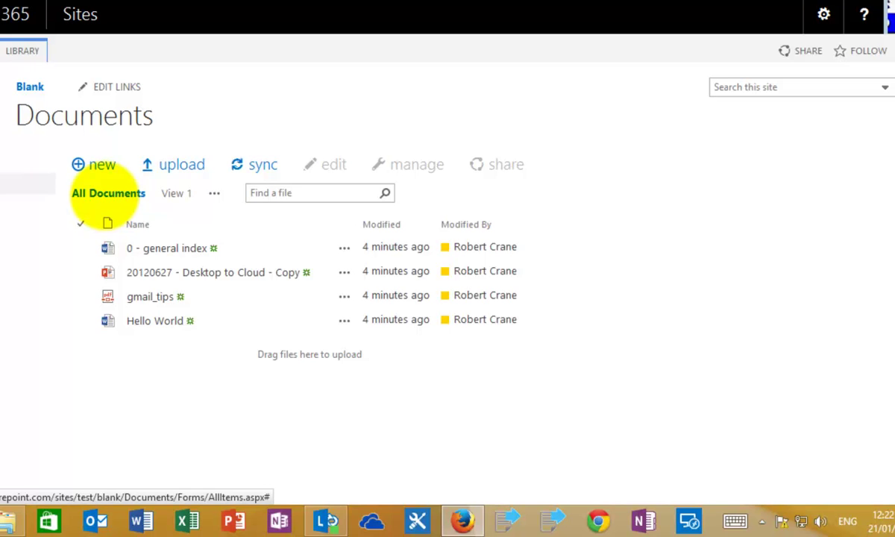
pyautogui.click(176, 192)
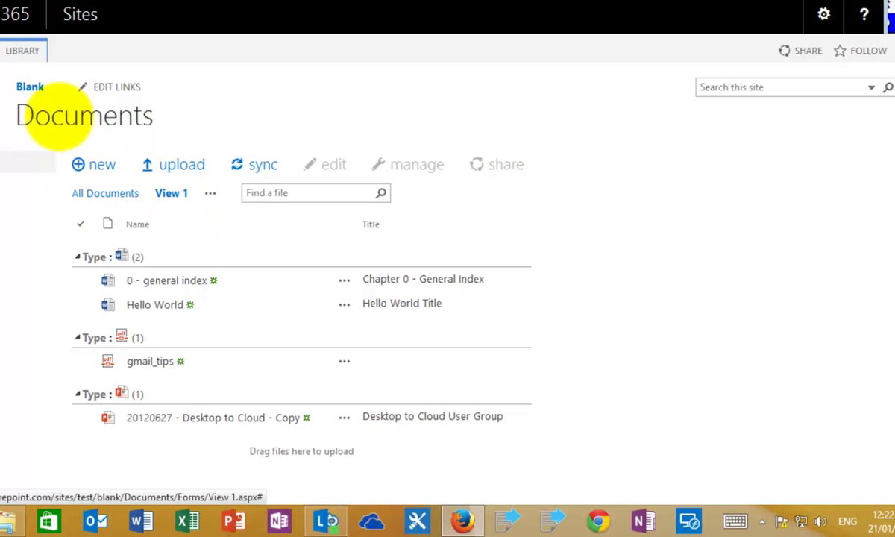
pyautogui.click(23, 50)
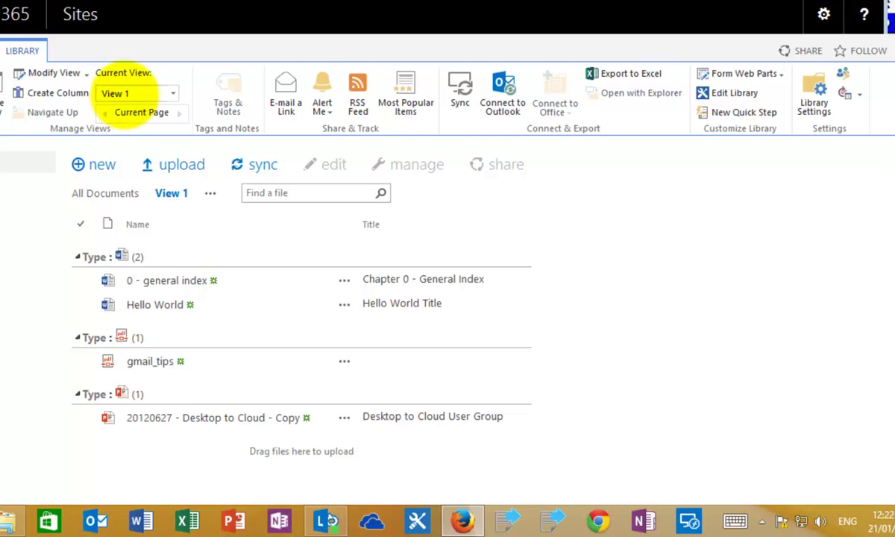
pyautogui.click(172, 94)
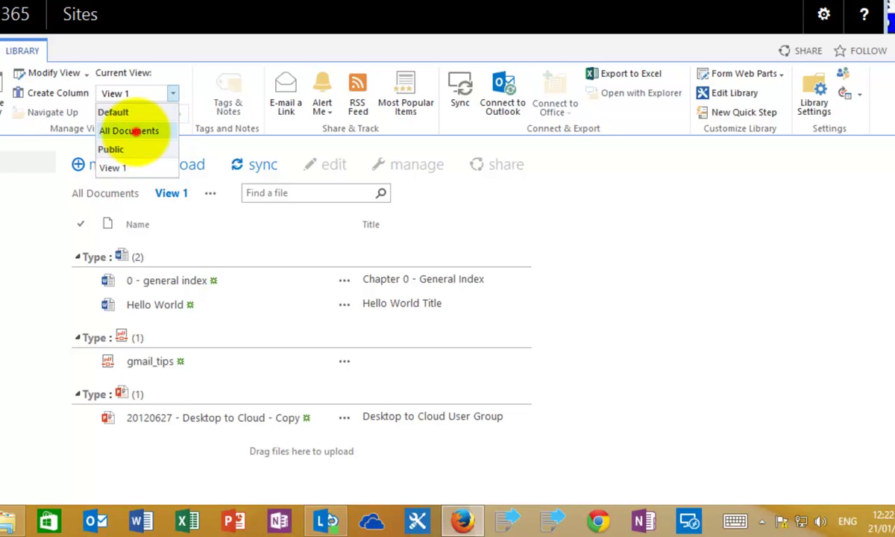
pyautogui.click(128, 131)
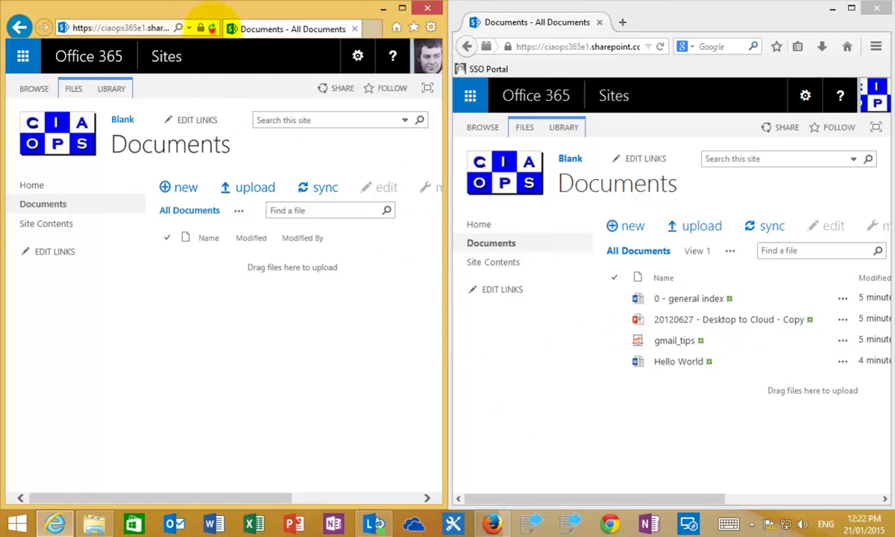
# Switch to the Internet Explorer window, reload the Documents library and change its current view to View 1
pyautogui.click(212, 27)
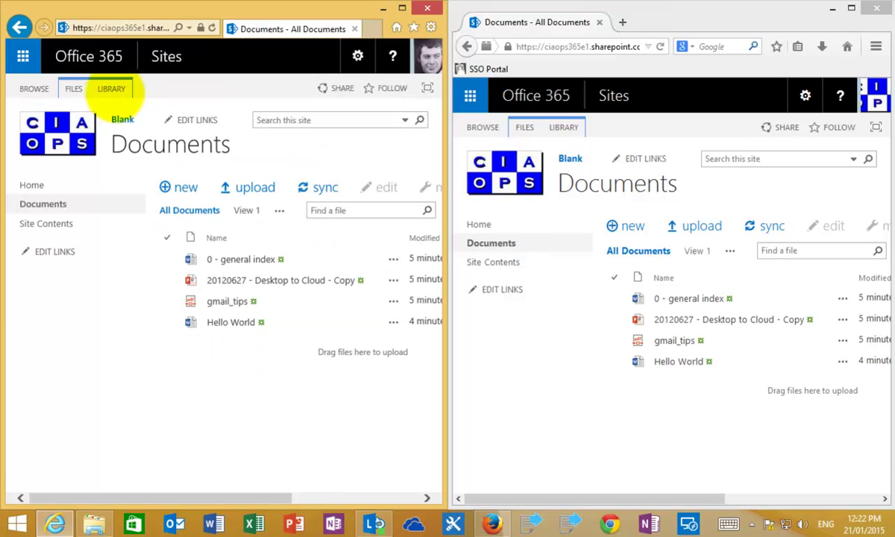
pyautogui.click(113, 90)
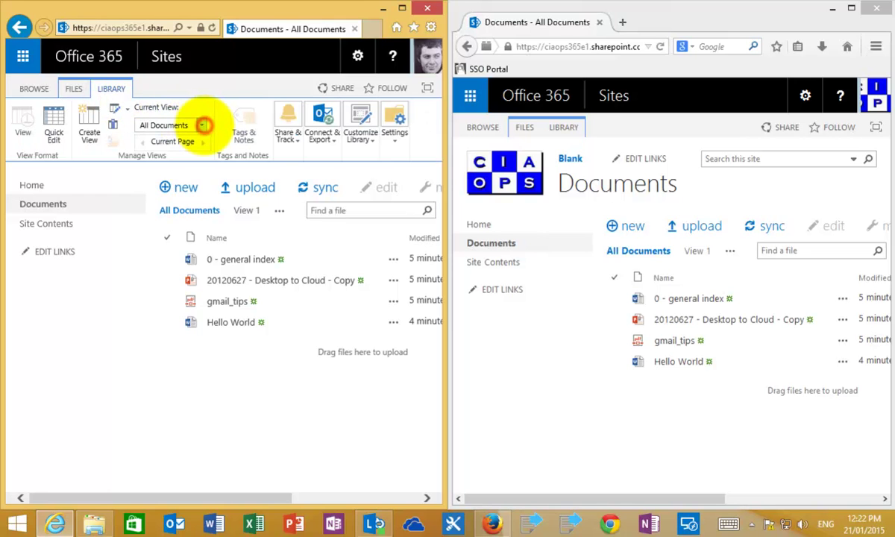
pyautogui.click(203, 126)
pyautogui.click(169, 192)
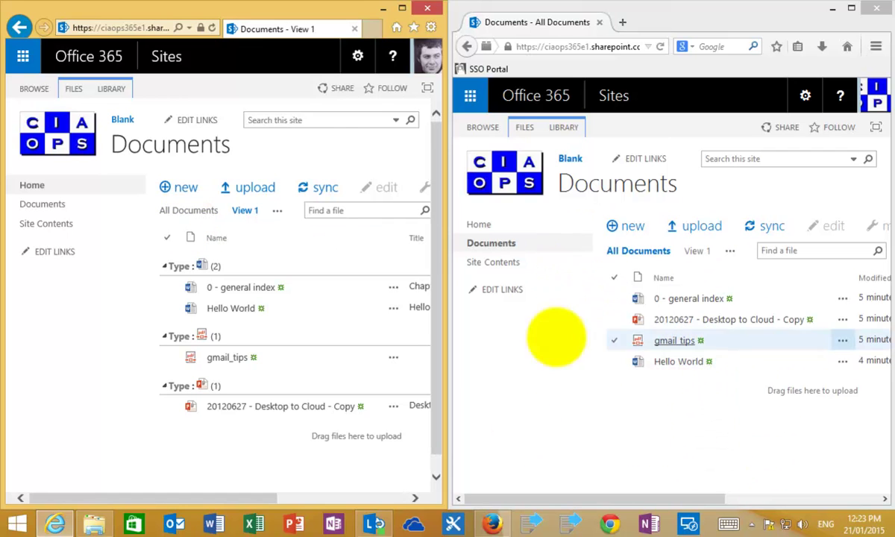
# Return to the Firefox window with the Documents library and maximize it to fill the whole screen
pyautogui.click(624, 23)
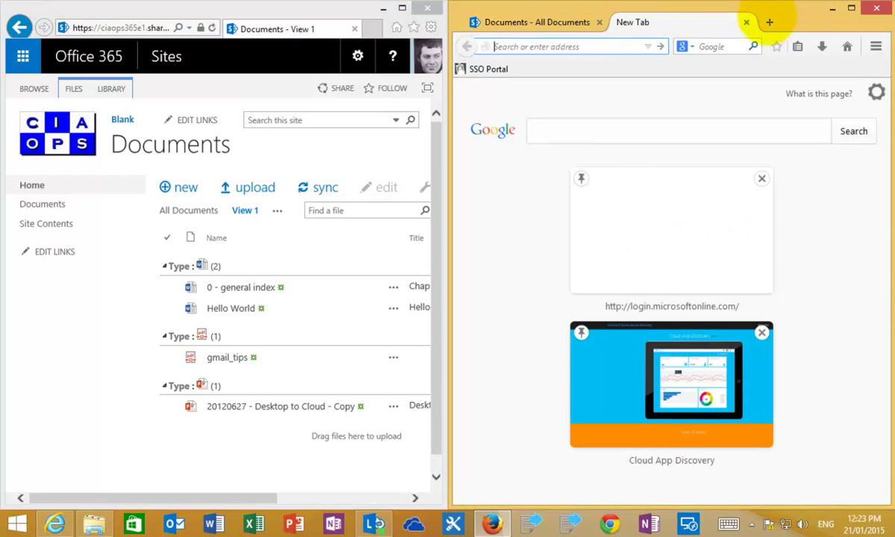
pyautogui.click(745, 22)
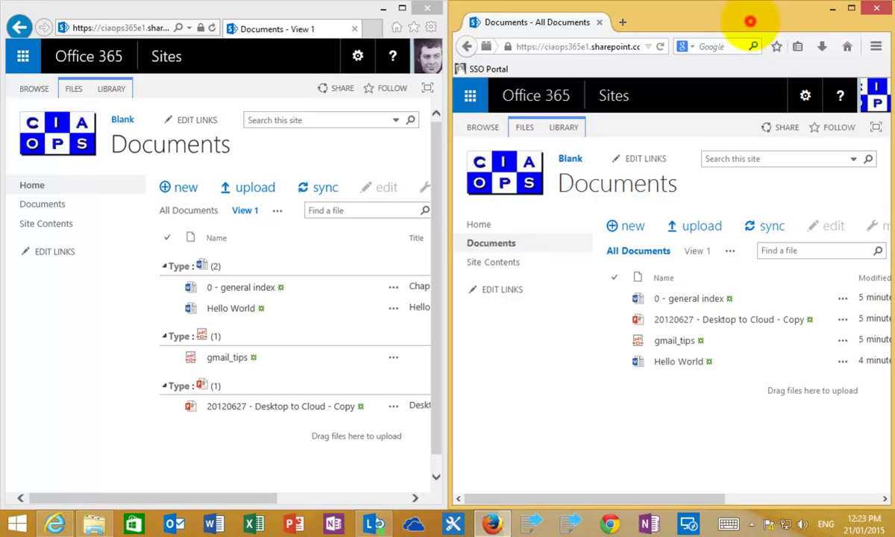
pyautogui.moveTo(748, 23); pyautogui.dragTo(1, 23)
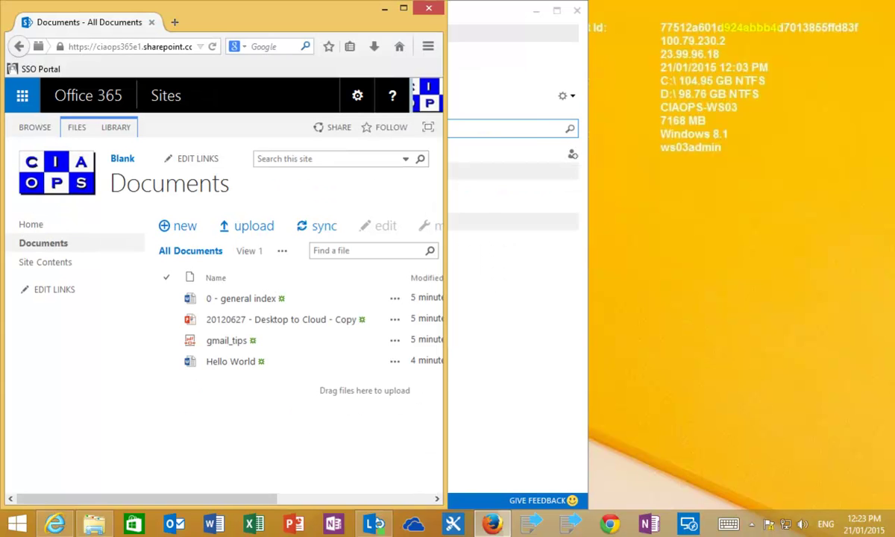
pyautogui.press('super+Right')
pyautogui.press('super+Up')
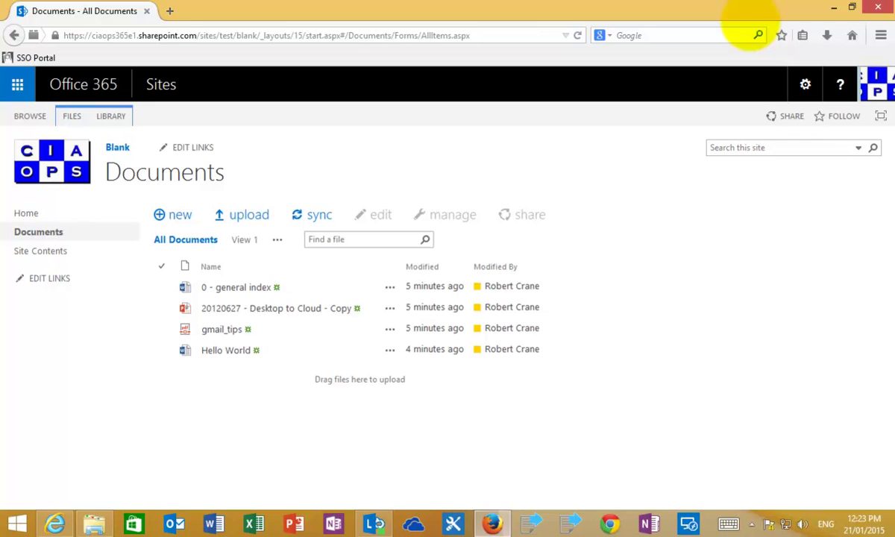
# Start a new public view from the existing All Documents view, name it "View 2" and make it the default view
pyautogui.click(110, 116)
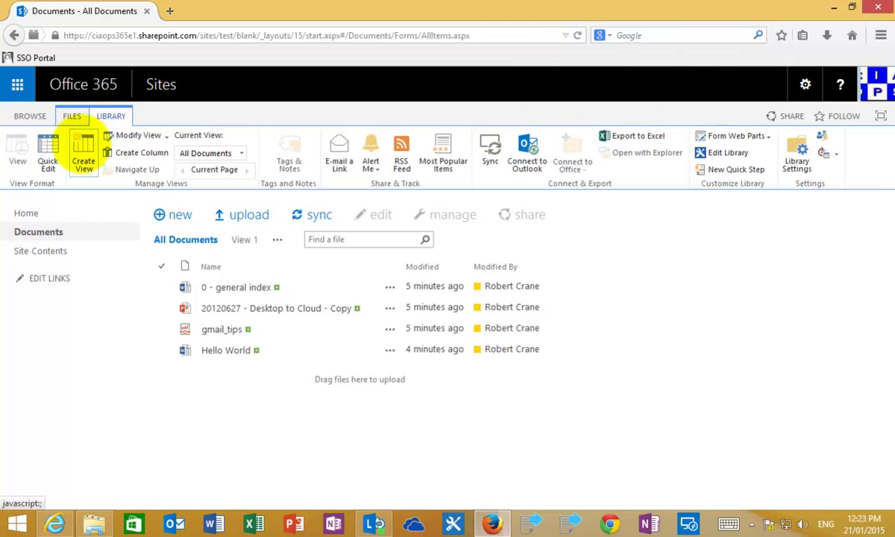
pyautogui.click(82, 147)
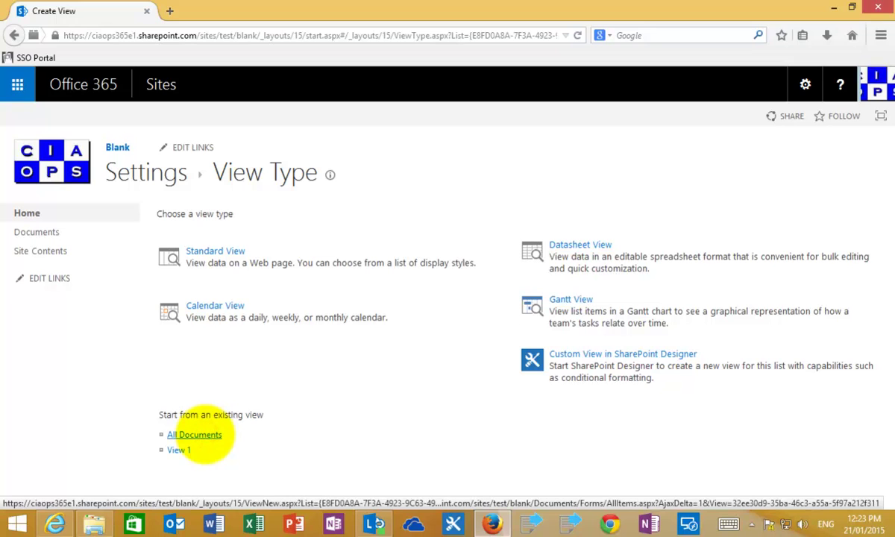
pyautogui.click(200, 436)
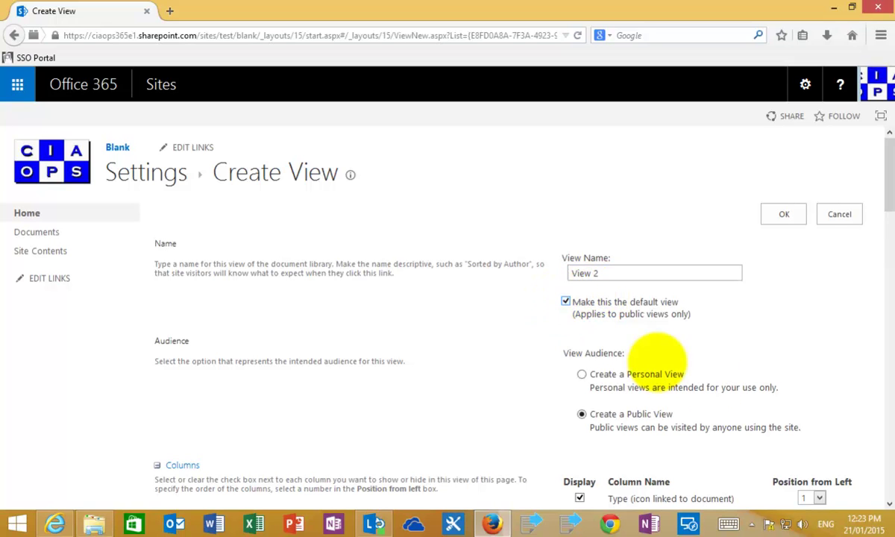
# Remove the Modified and Modified By columns from View 2 and add the File Size column
pyautogui.scroll(-6, 889, 501)
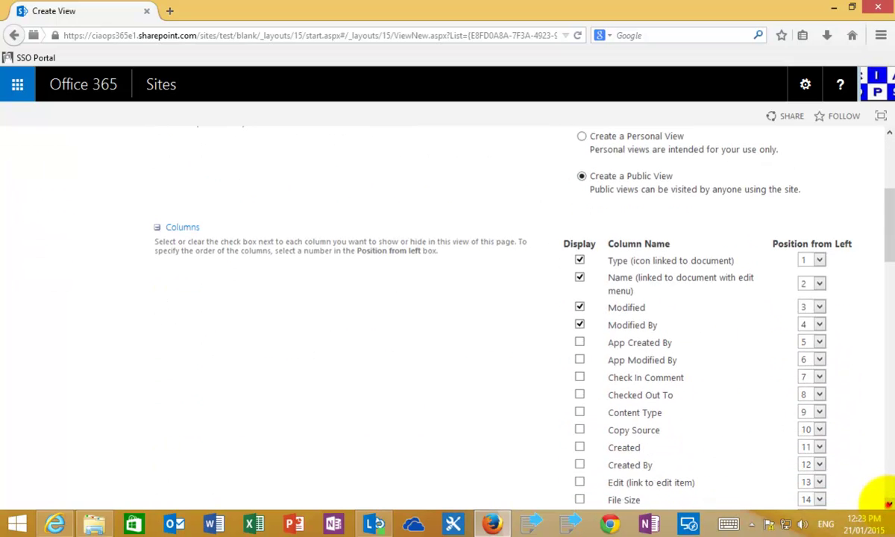
pyautogui.scroll(-2, 889, 500)
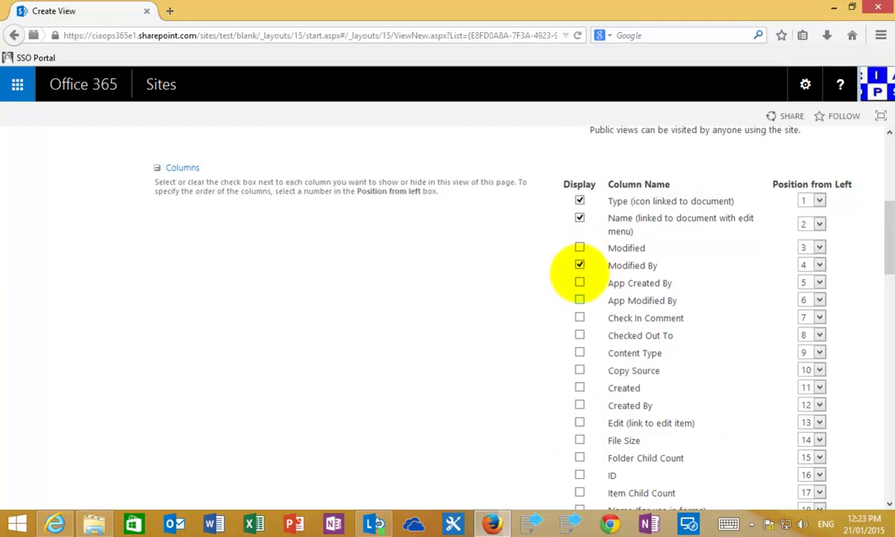
pyautogui.click(579, 440)
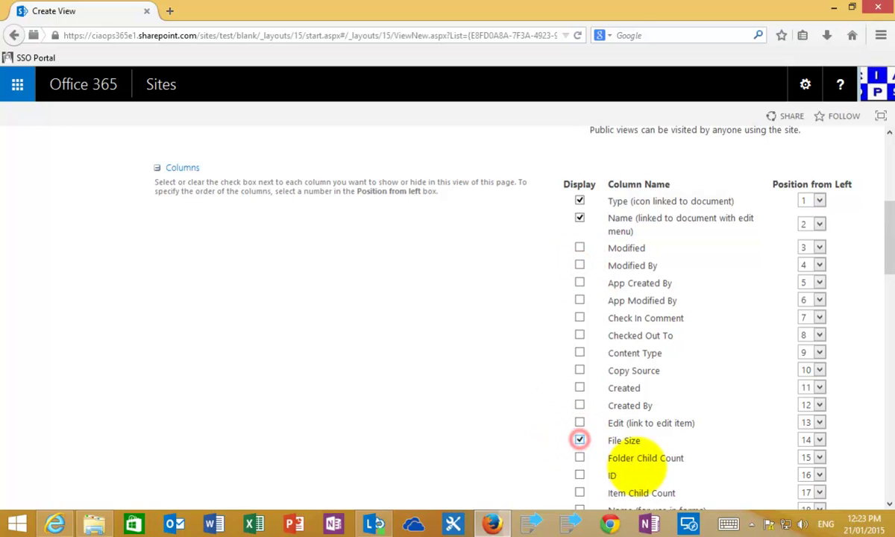
# Set the total for the File Size column in View 2 to Sum
pyautogui.click(887, 503)
pyautogui.click(888, 503)
pyautogui.click(888, 504)
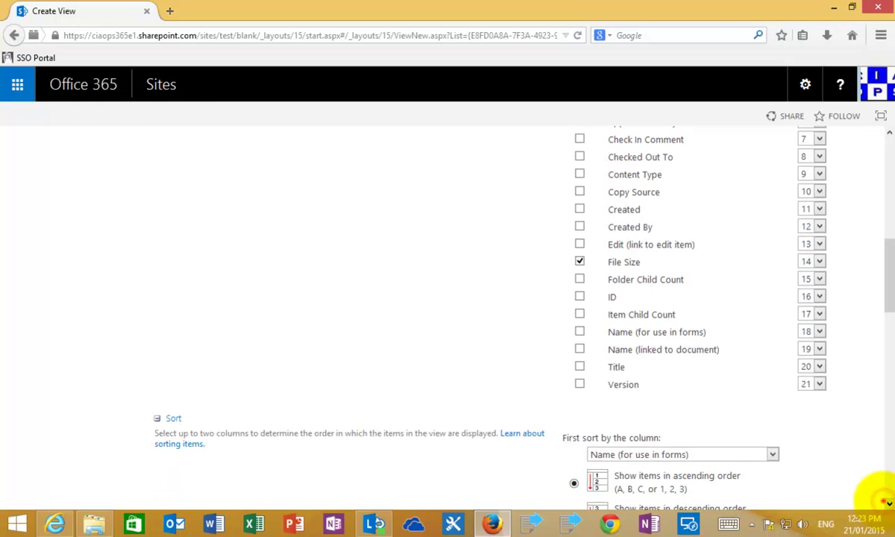
pyautogui.click(888, 503)
pyautogui.click(887, 504)
pyautogui.click(888, 503)
pyautogui.click(888, 503)
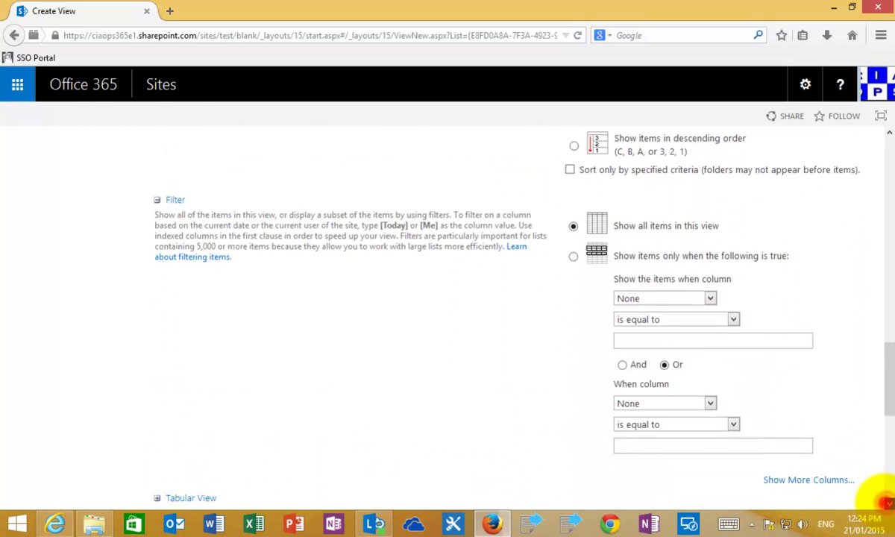
pyautogui.click(888, 503)
pyautogui.click(888, 503)
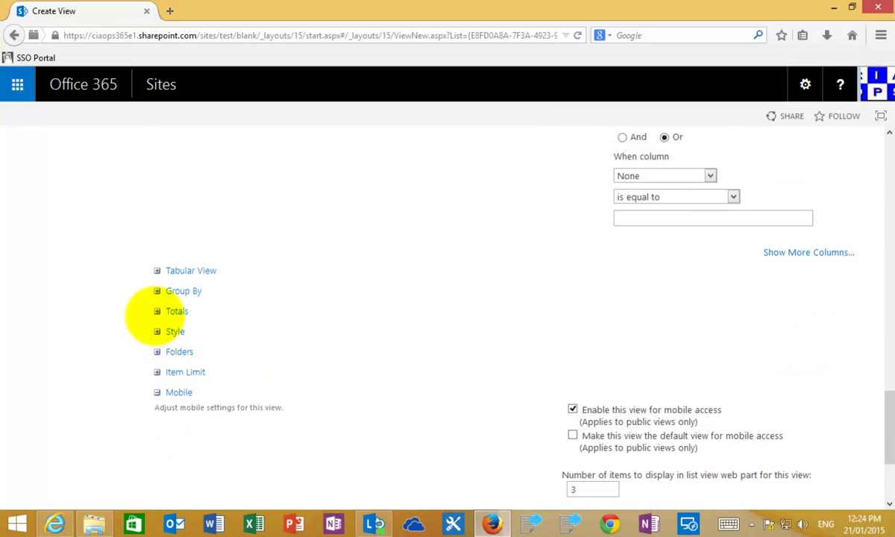
pyautogui.click(156, 310)
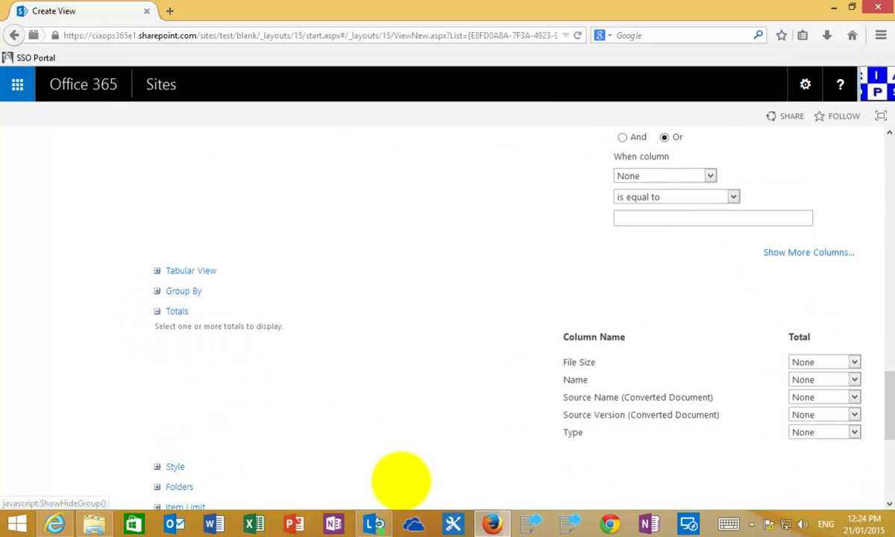
pyautogui.click(851, 361)
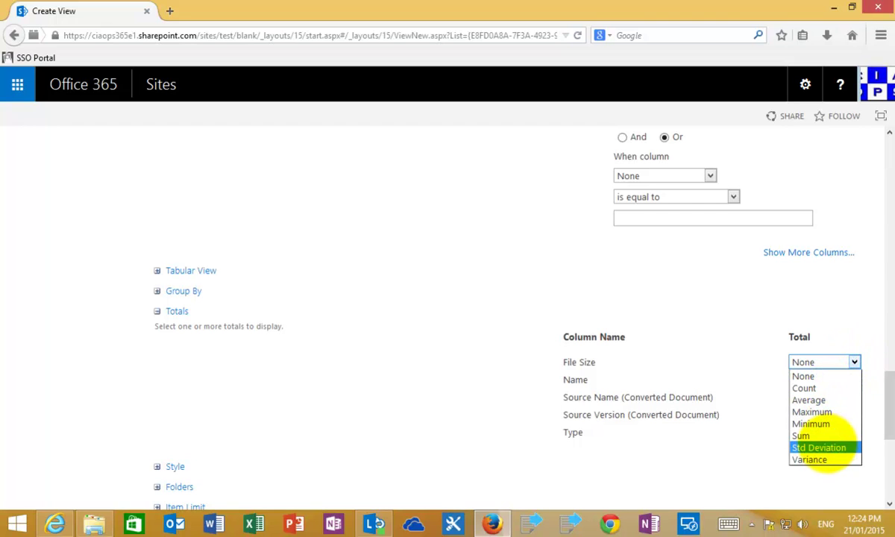
pyautogui.click(809, 436)
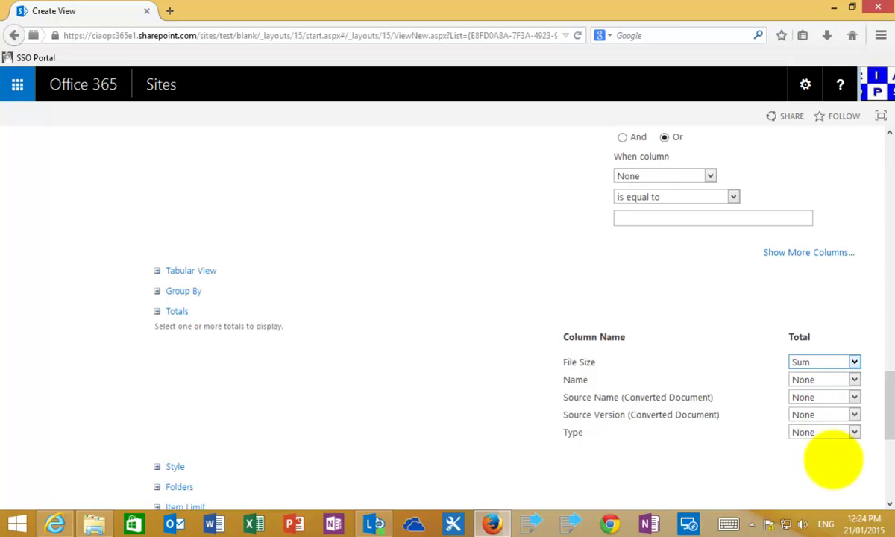
pyautogui.scroll(-4, 887, 482)
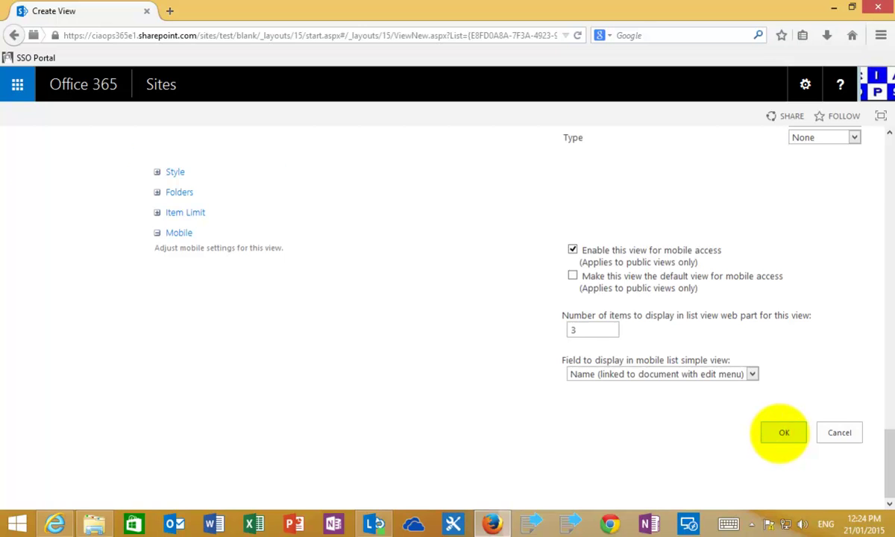
# Save the new View 2 for the Documents library
pyautogui.click(783, 432)
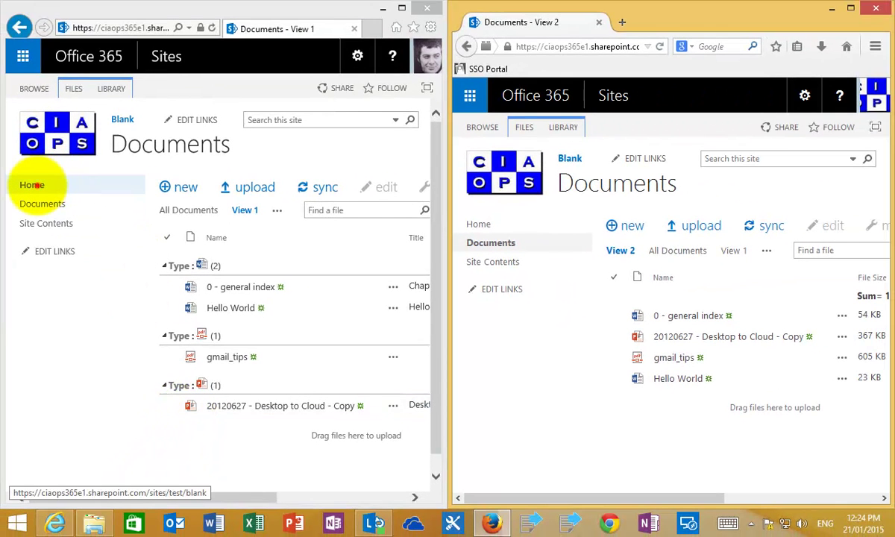
# In the Internet Explorer window, reopen the Documents library, look at All Documents and View 1, and return to the default view
pyautogui.click(31, 184)
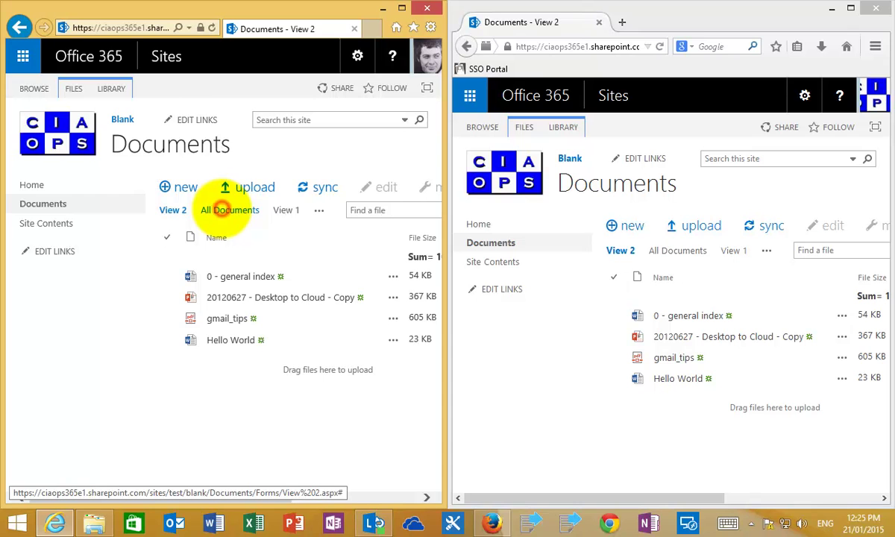
pyautogui.click(221, 210)
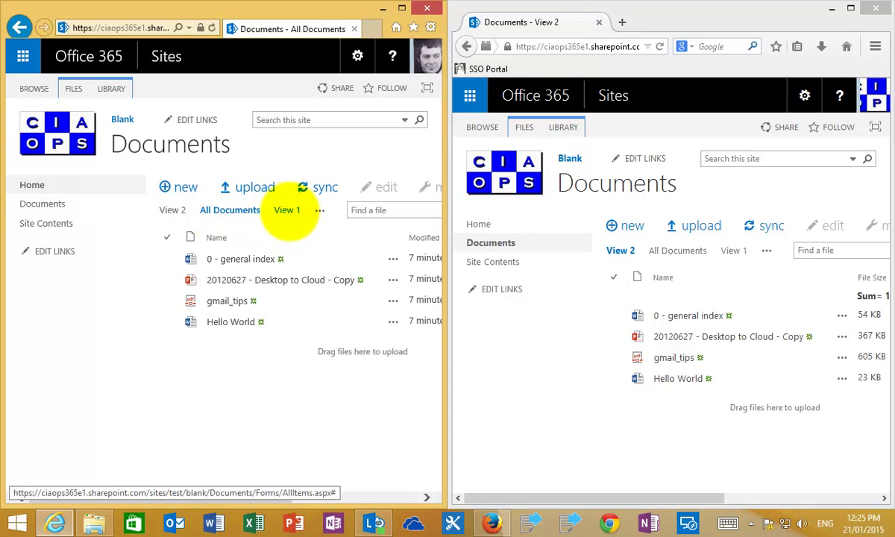
pyautogui.click(287, 210)
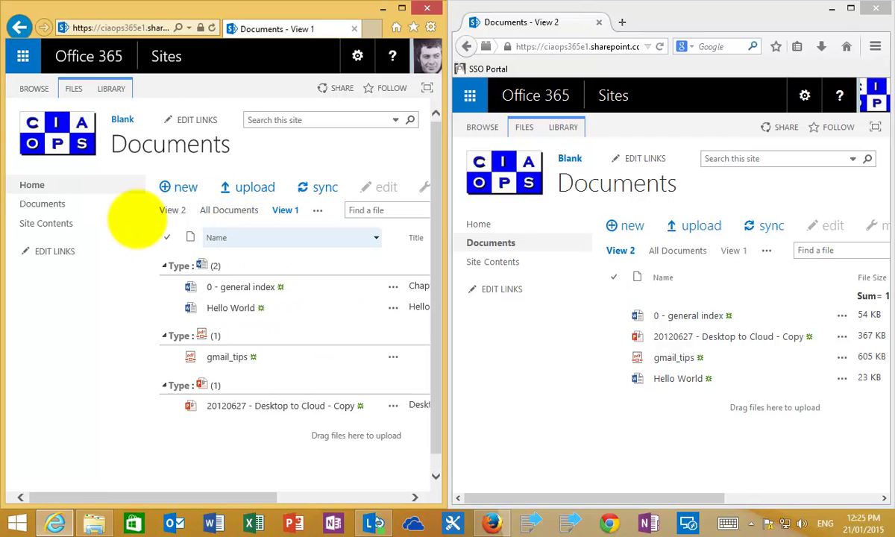
pyautogui.click(43, 203)
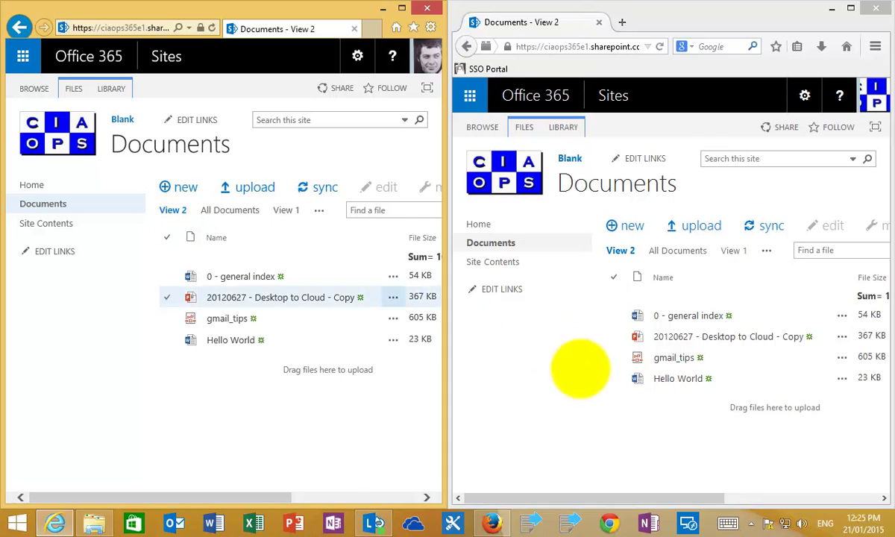
# In the Firefox window, show All Documents, maximize the window and switch the library's current view to View 2
pyautogui.click(680, 252)
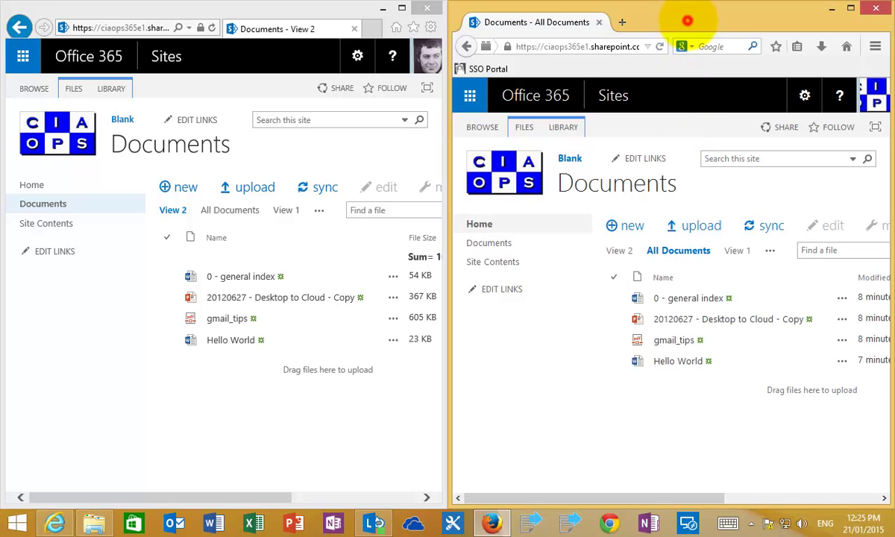
pyautogui.doubleClick(693, 21)
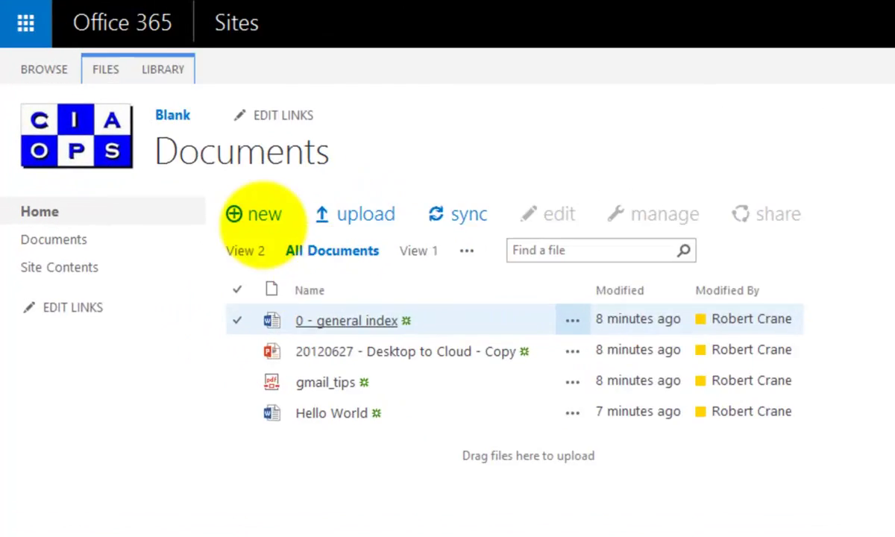
pyautogui.click(173, 74)
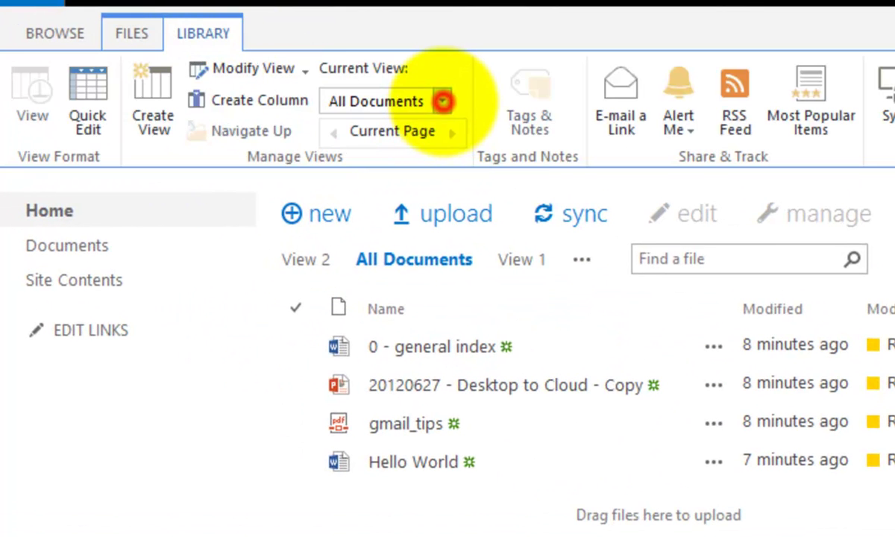
pyautogui.click(443, 101)
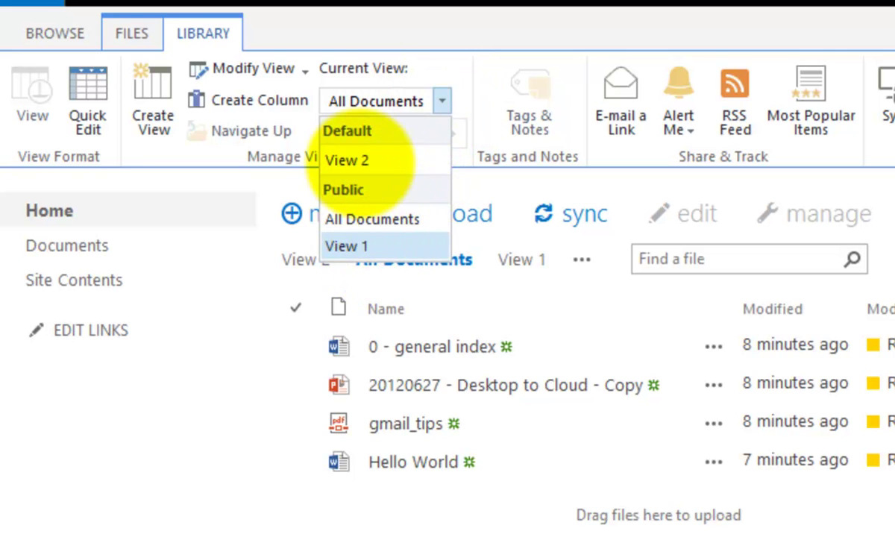
pyautogui.click(359, 159)
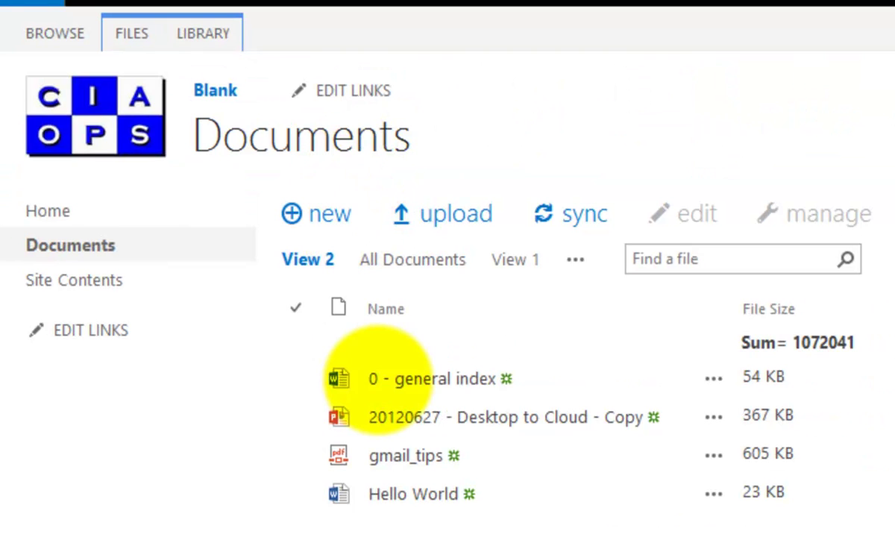
# Open View 2 for editing, examine its name, columns and other settings, and leave the page without changing anything
pyautogui.click(199, 36)
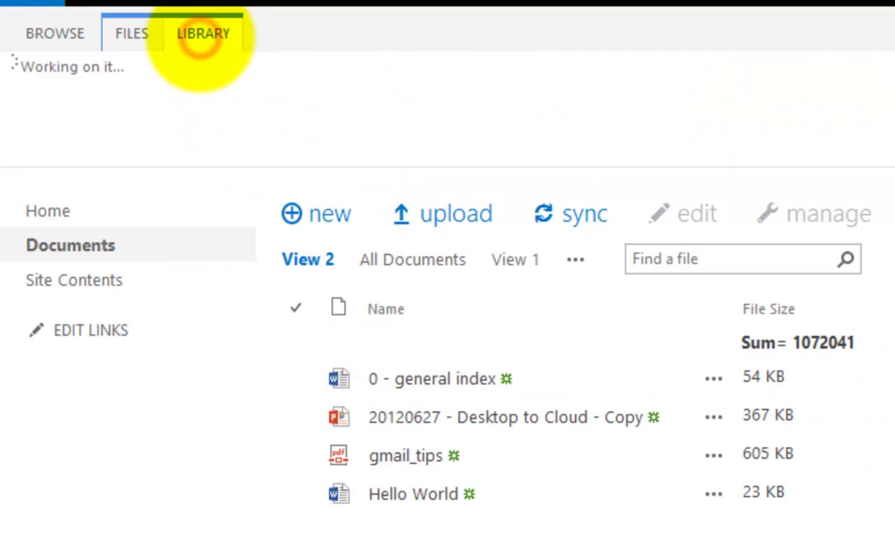
pyautogui.click(313, 417)
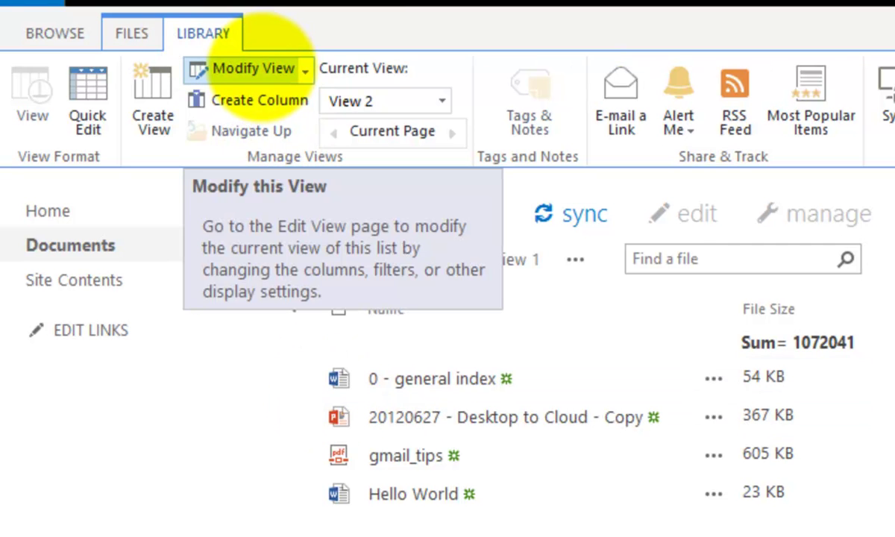
pyautogui.click(260, 67)
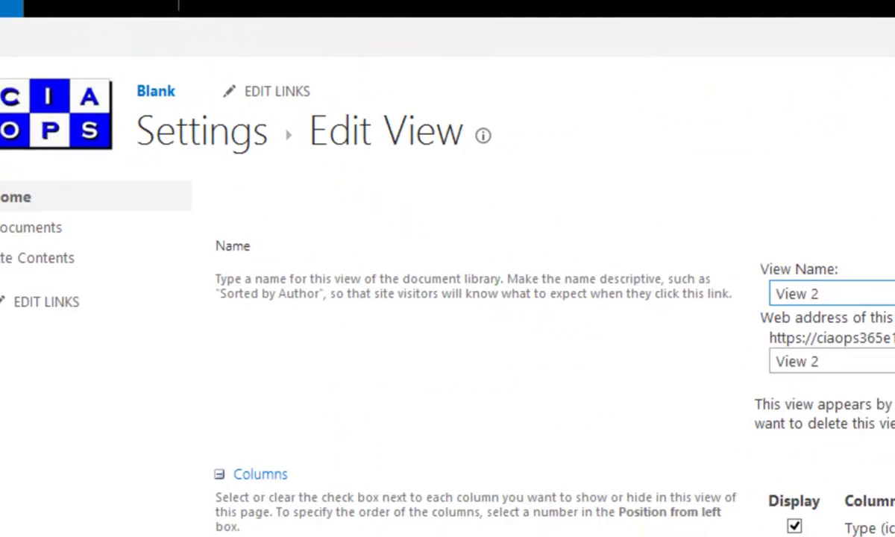
pyautogui.click(772, 293)
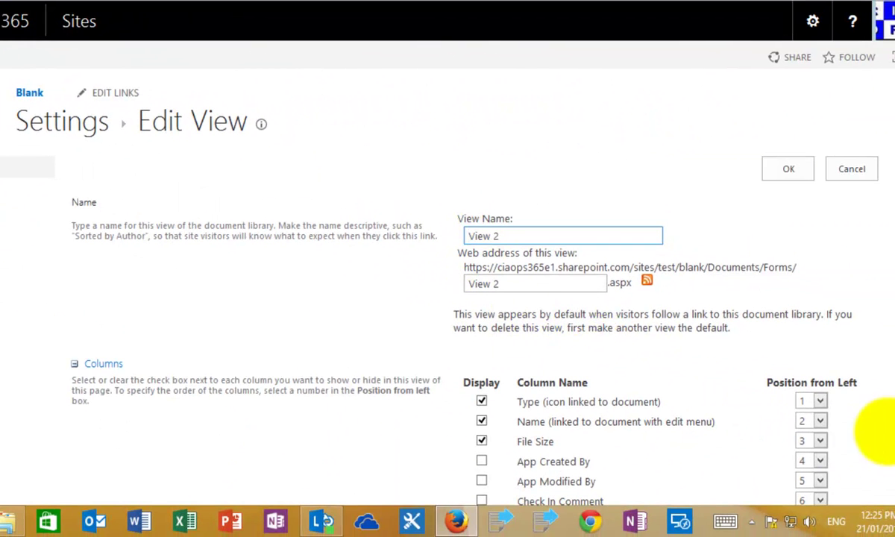
pyautogui.scroll(-5, 891, 421)
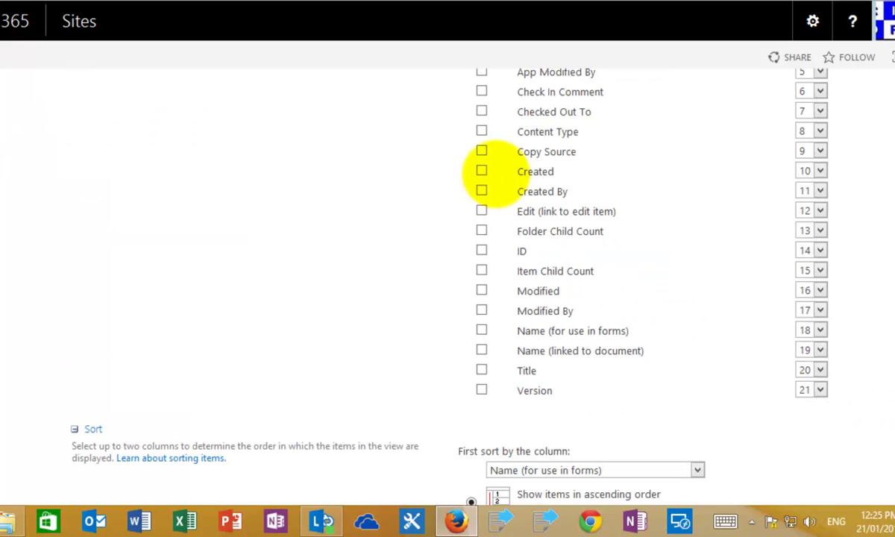
pyautogui.scroll(-10, 887, 432)
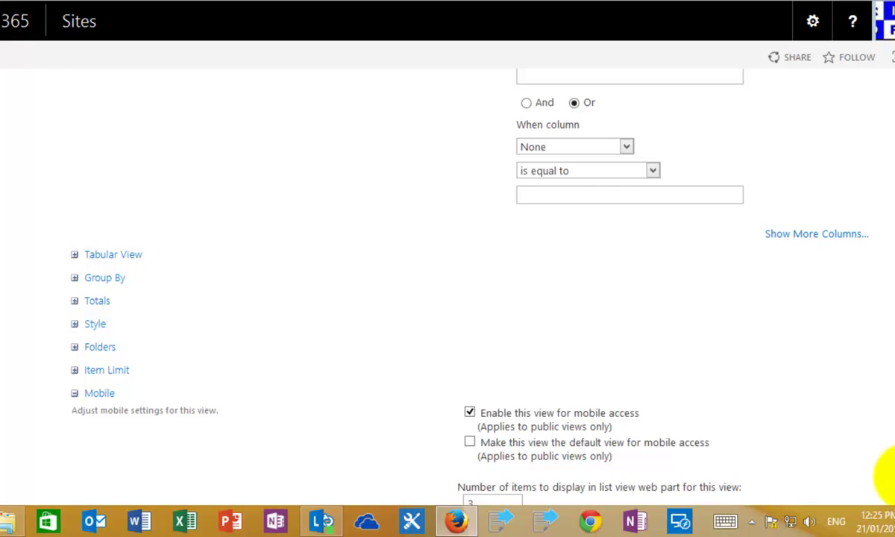
pyautogui.scroll(-3, 888, 475)
pyautogui.click(850, 417)
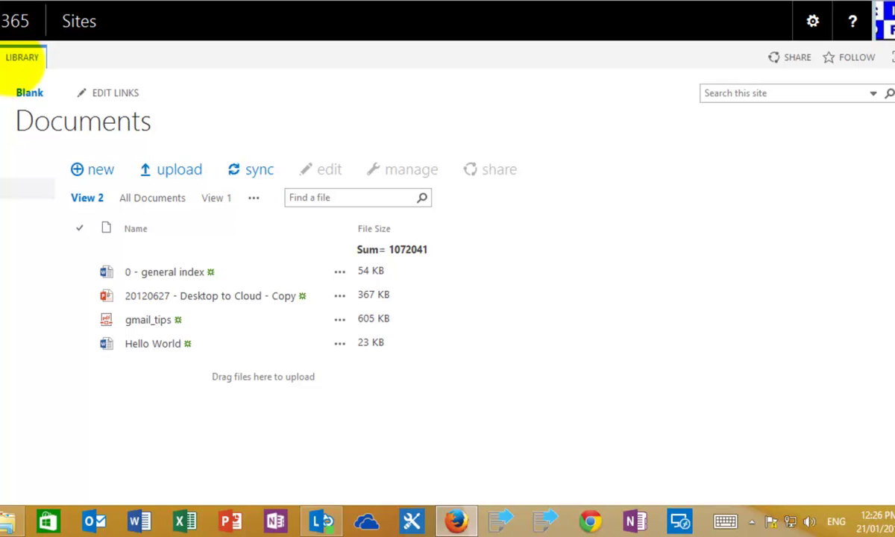
# Open the Documents library settings, inspect the edit page of View 2 from the list of views, and return to the settings
pyautogui.click(13, 62)
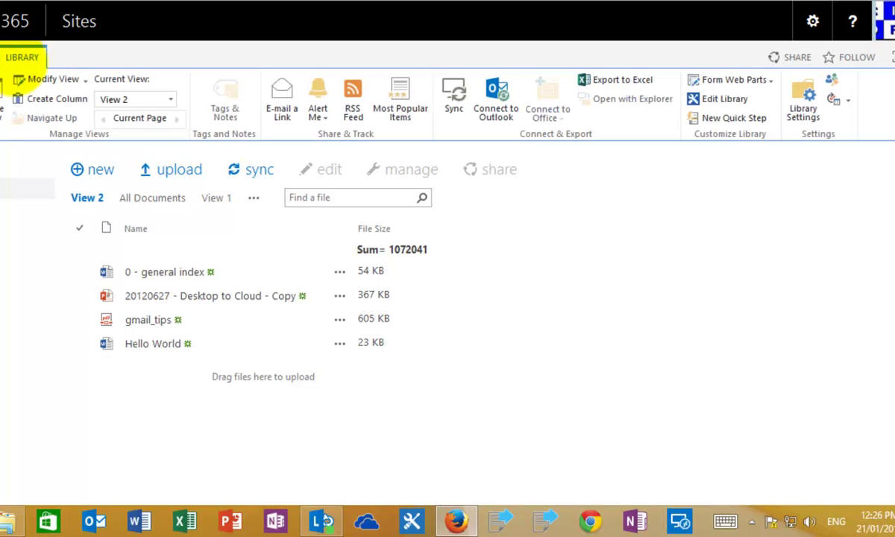
pyautogui.click(803, 93)
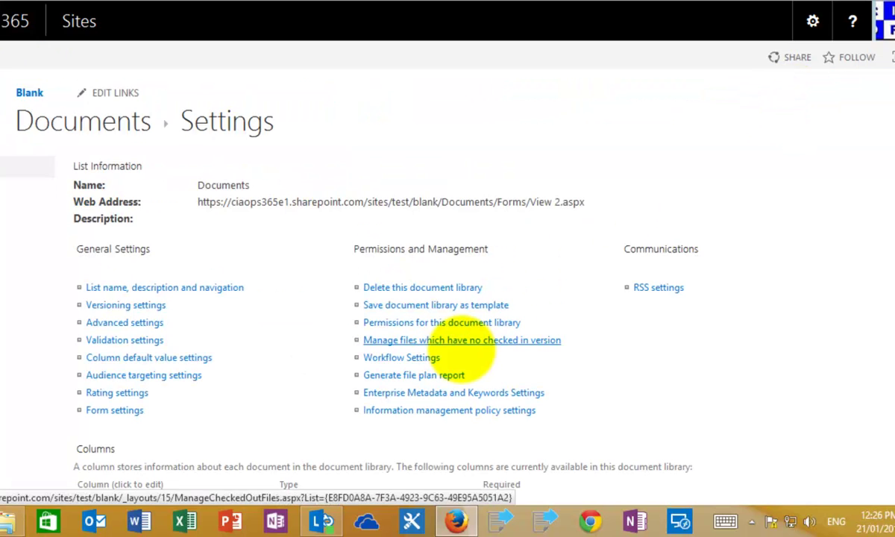
pyautogui.scroll(-5, 883, 468)
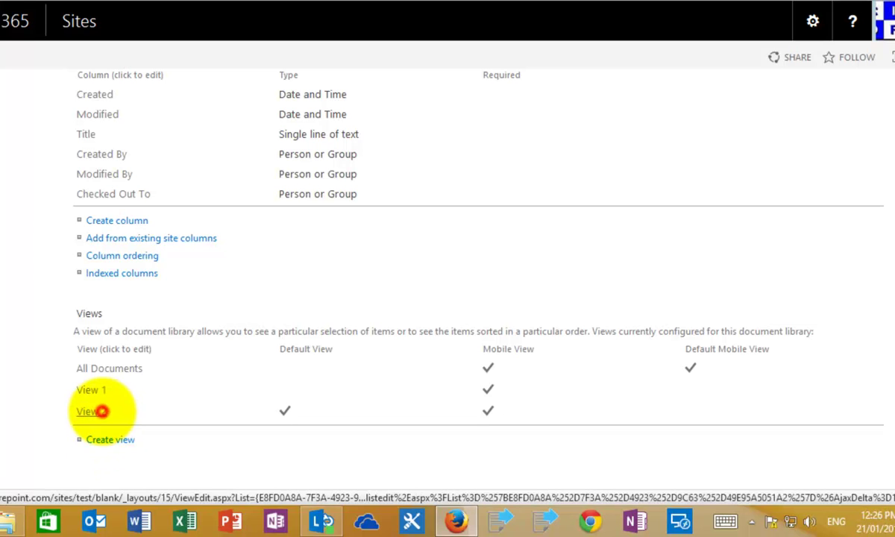
pyautogui.click(91, 411)
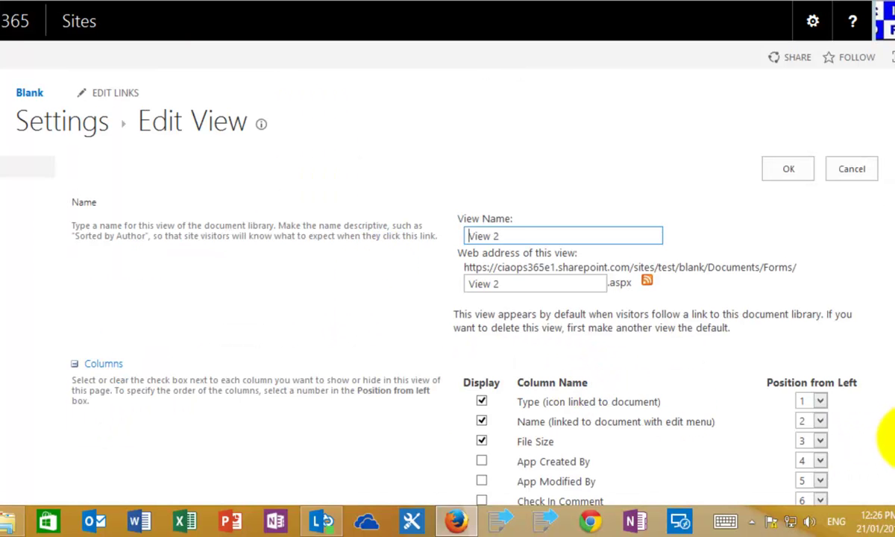
pyautogui.scroll(-5, 892, 439)
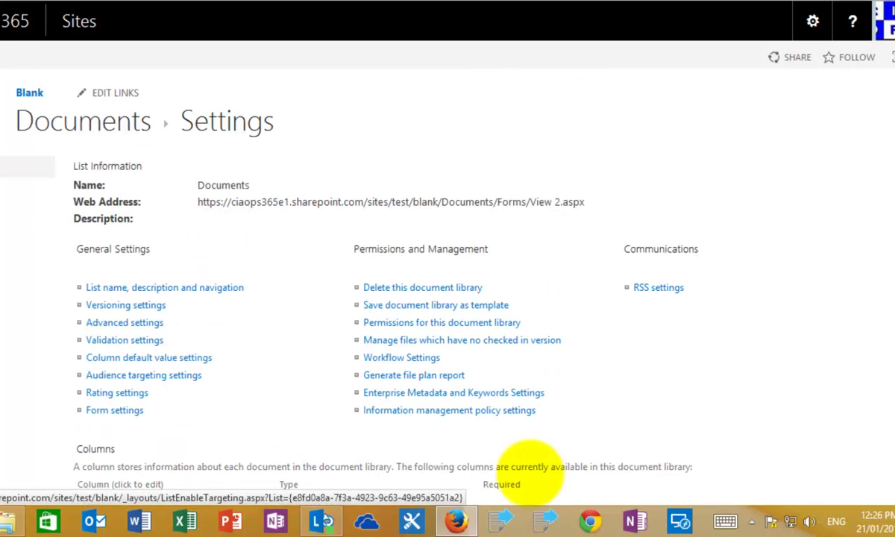
# Open View 1 from the library settings and delete it
pyautogui.scroll(-5, 872, 461)
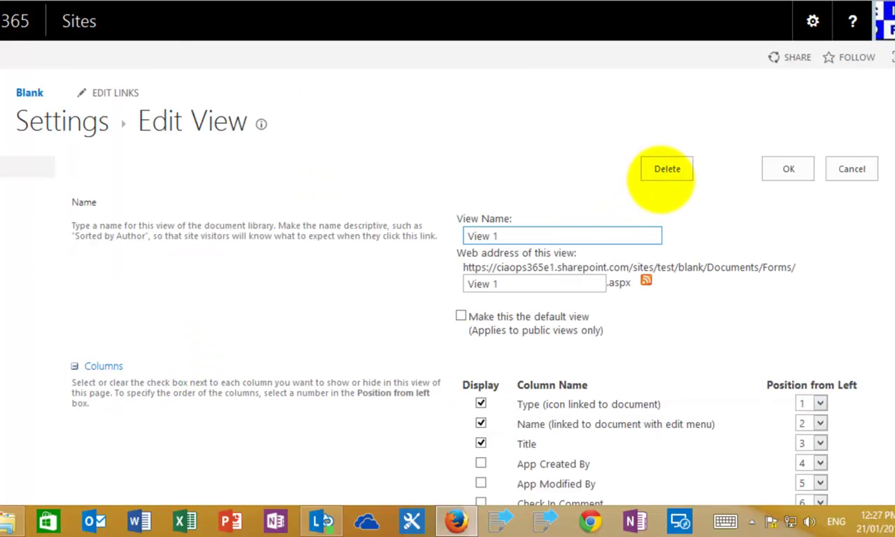
pyautogui.click(663, 170)
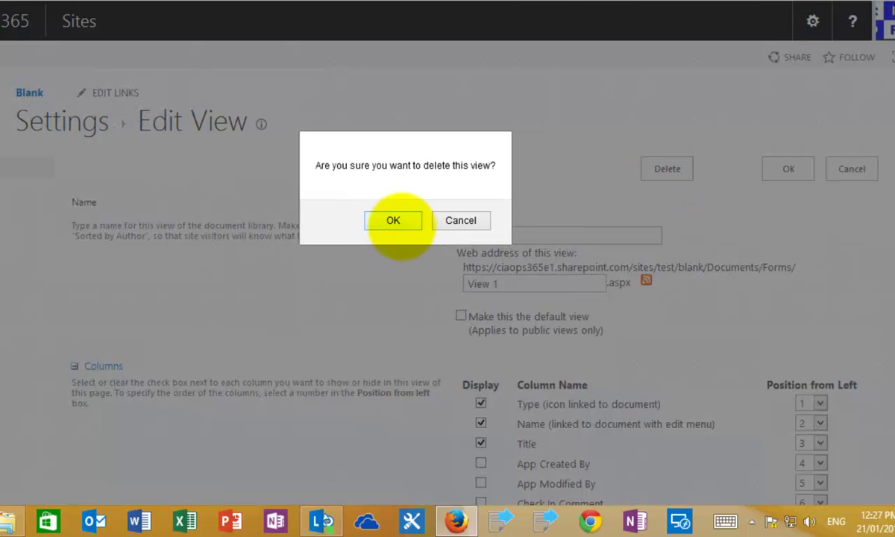
pyautogui.click(392, 220)
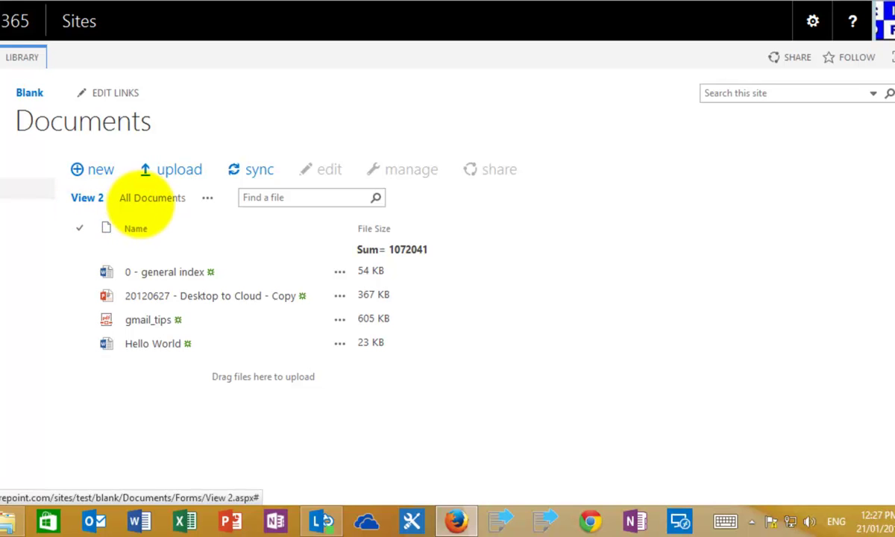
# Modify the All Documents view to make it the library's default view and save the change
pyautogui.click(142, 197)
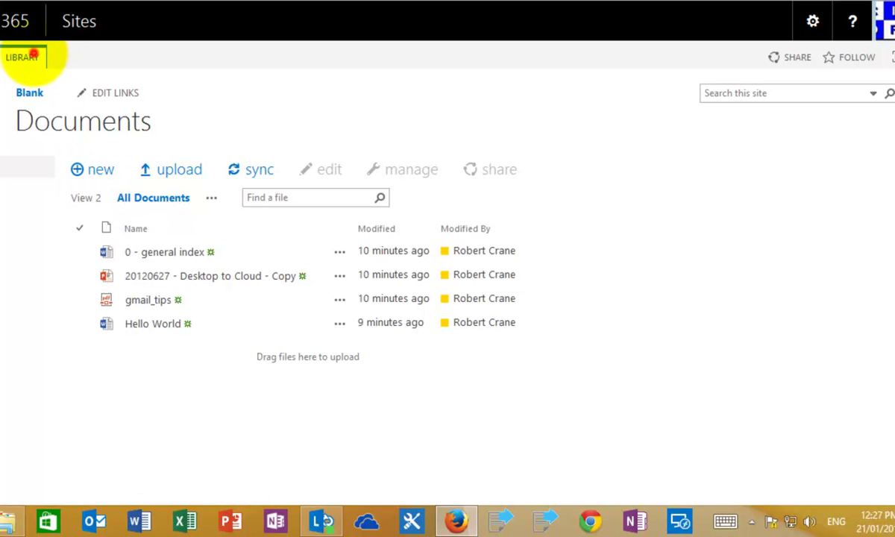
pyautogui.click(23, 56)
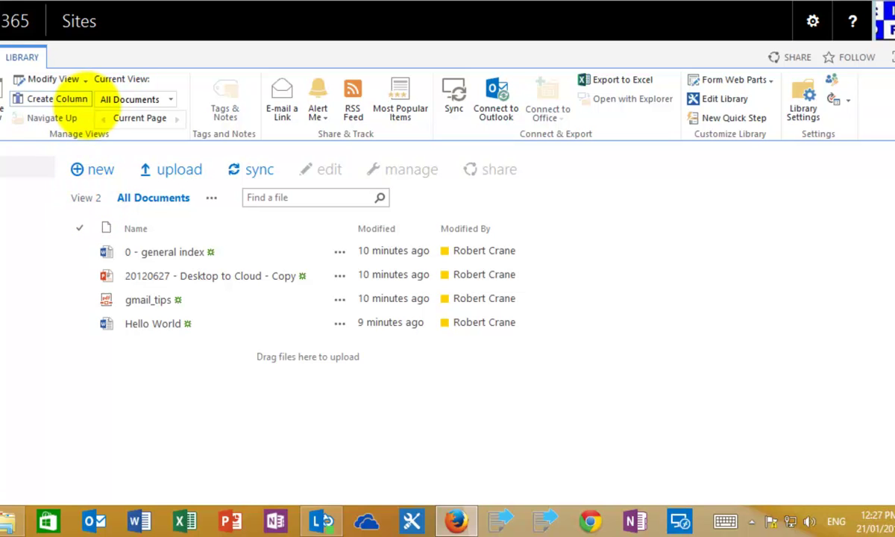
pyautogui.click(52, 78)
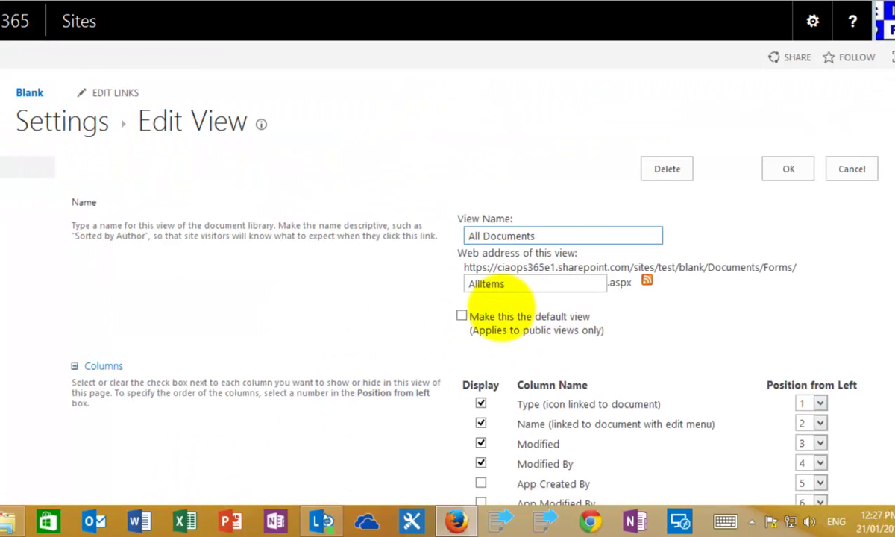
pyautogui.click(462, 316)
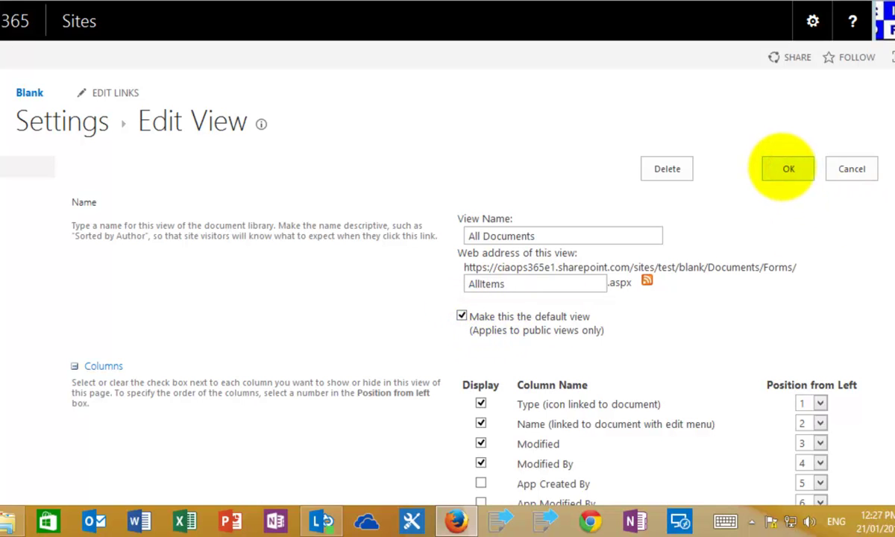
pyautogui.click(788, 168)
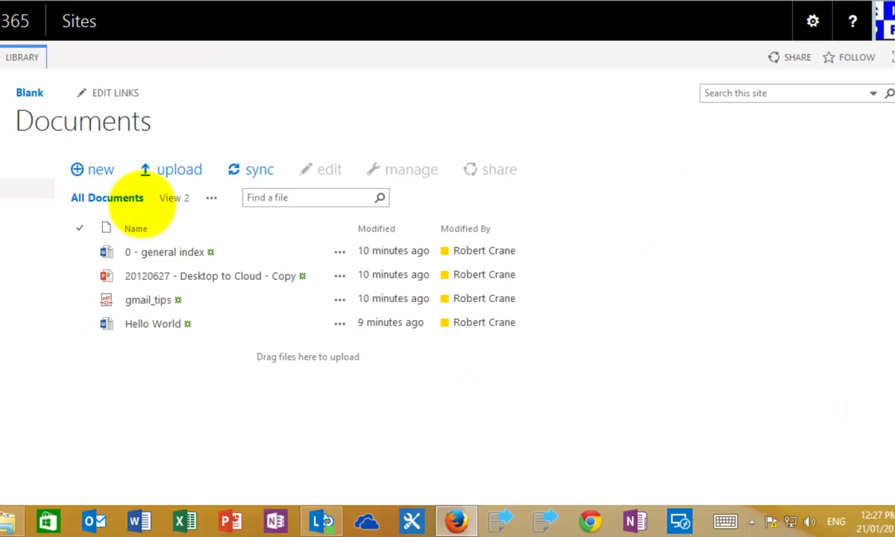
# Switch the library to View 2, open it for editing and delete it
pyautogui.click(22, 58)
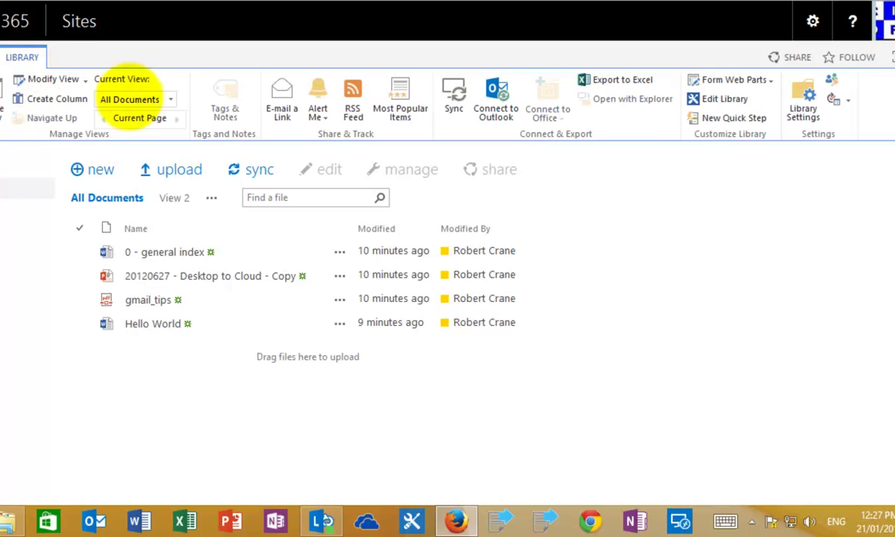
pyautogui.click(166, 100)
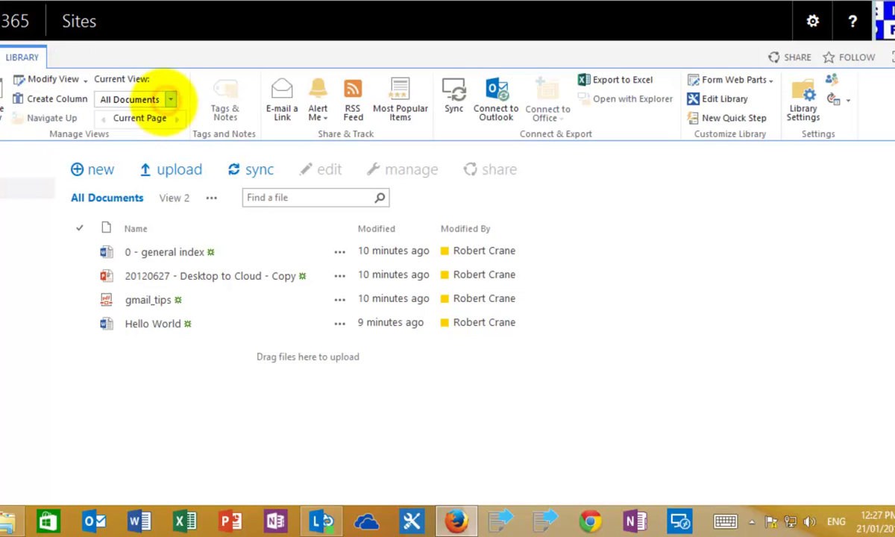
pyautogui.click(123, 178)
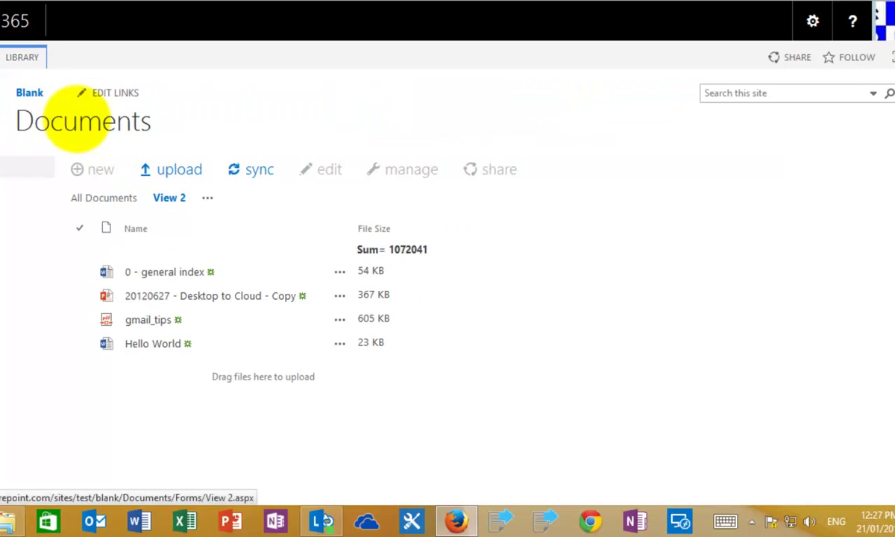
pyautogui.click(28, 56)
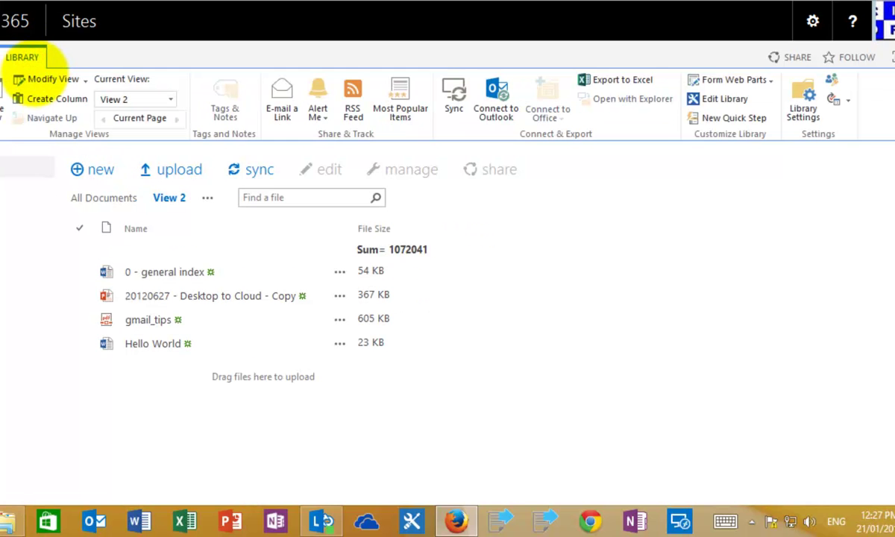
pyautogui.click(53, 79)
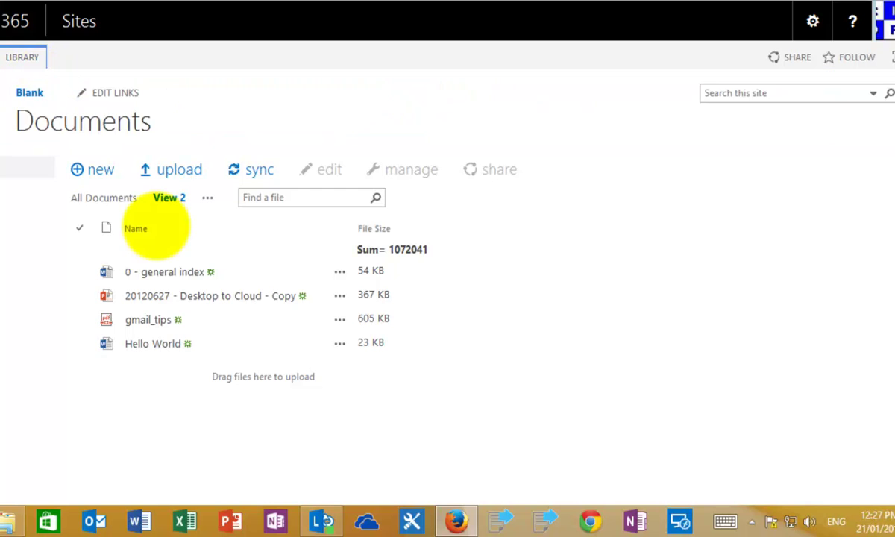
pyautogui.click(666, 167)
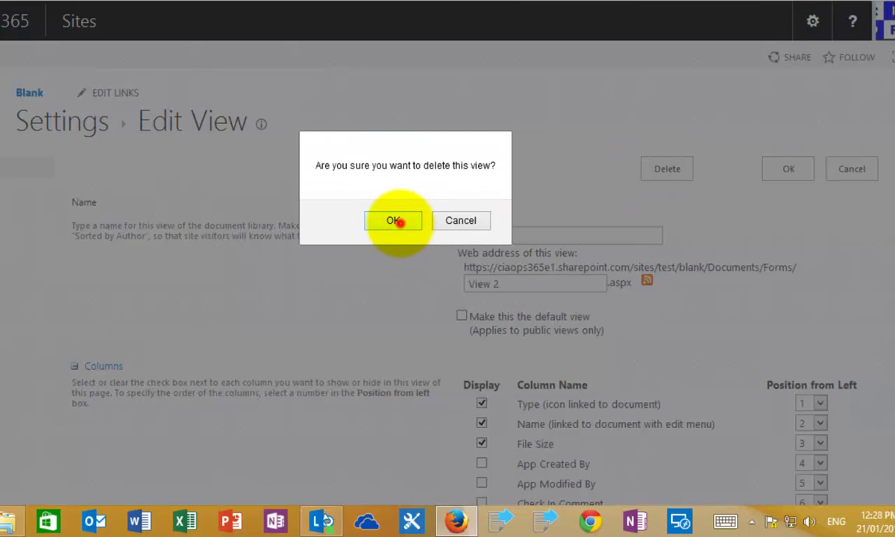
pyautogui.click(396, 220)
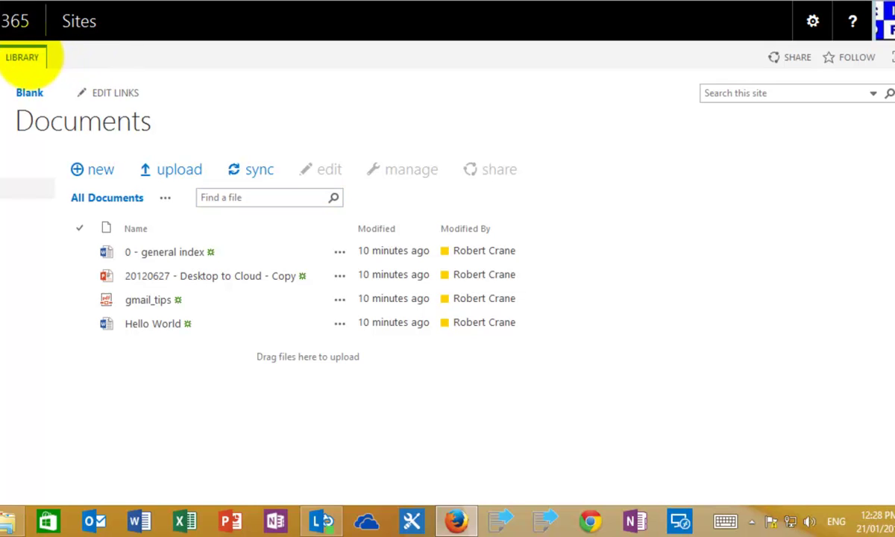
# Check which views remain available for the Documents library and close the list without switching
pyautogui.click(24, 58)
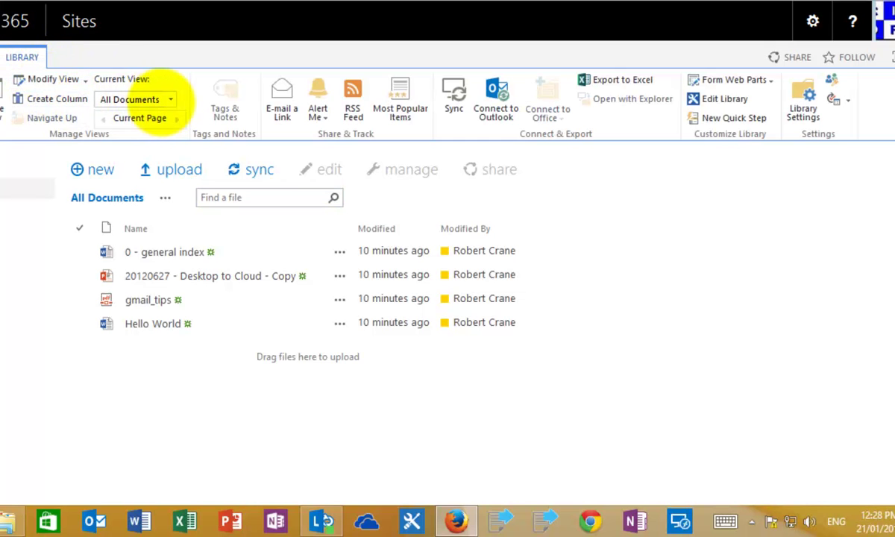
pyautogui.click(170, 100)
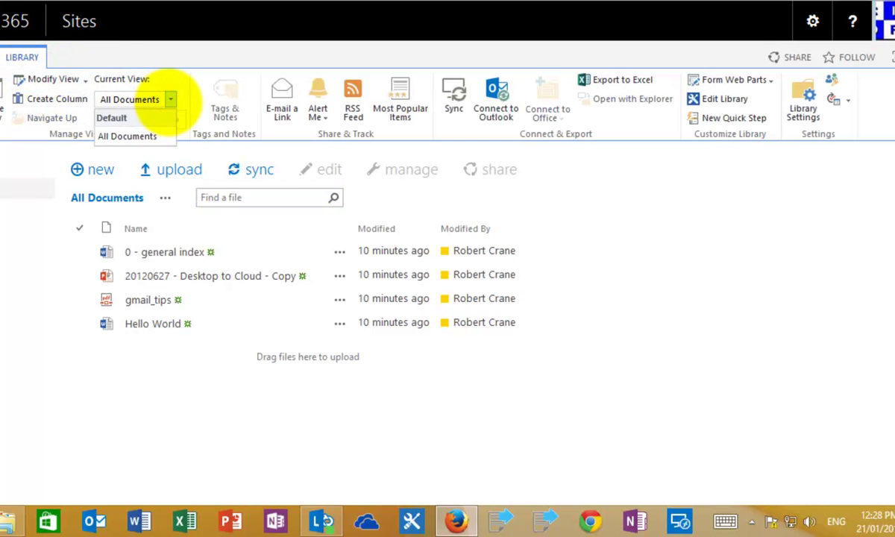
pyautogui.click(470, 441)
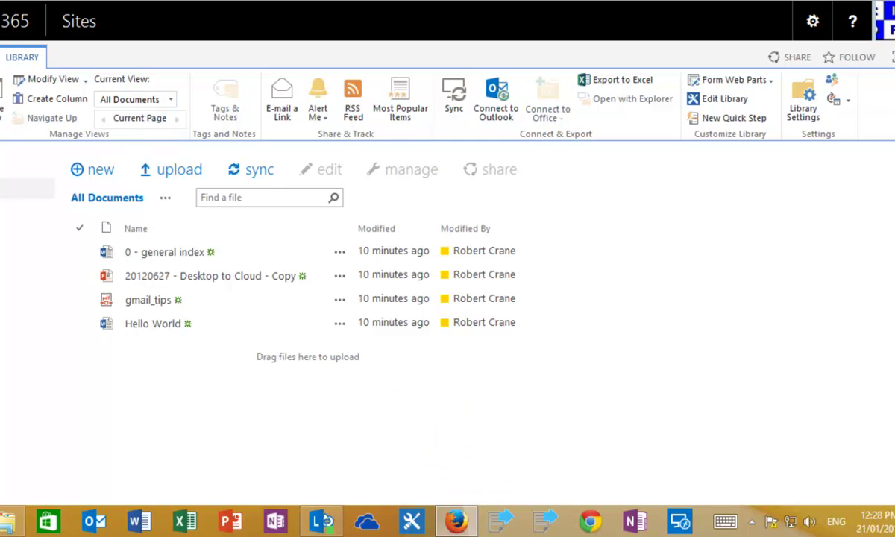